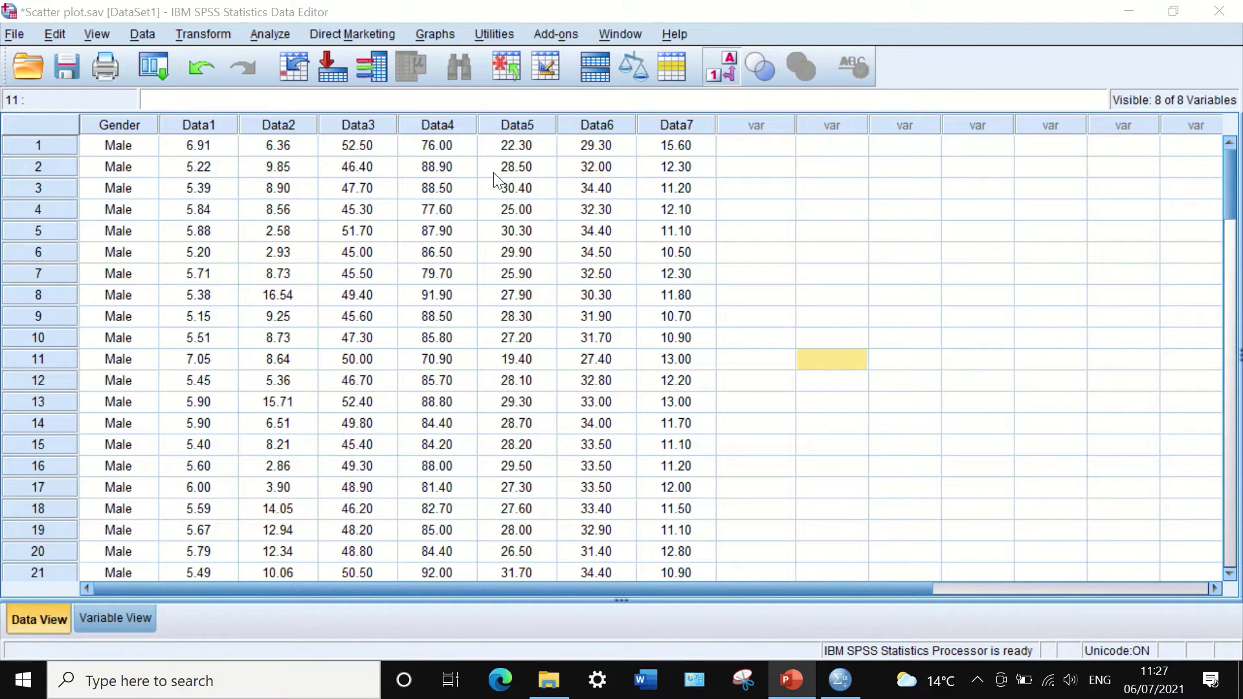
Open the Scatter/Dot chart types from Graphs > Legacy Dialogs
click(443, 36)
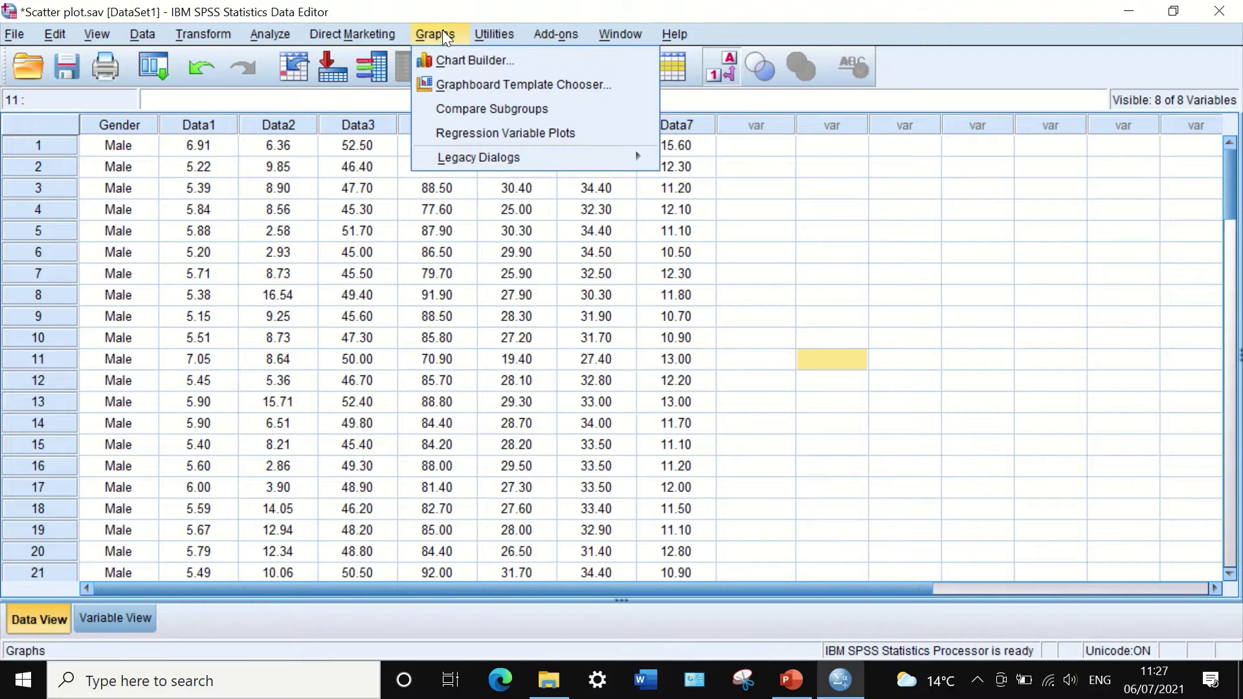
mouse_move(458, 158)
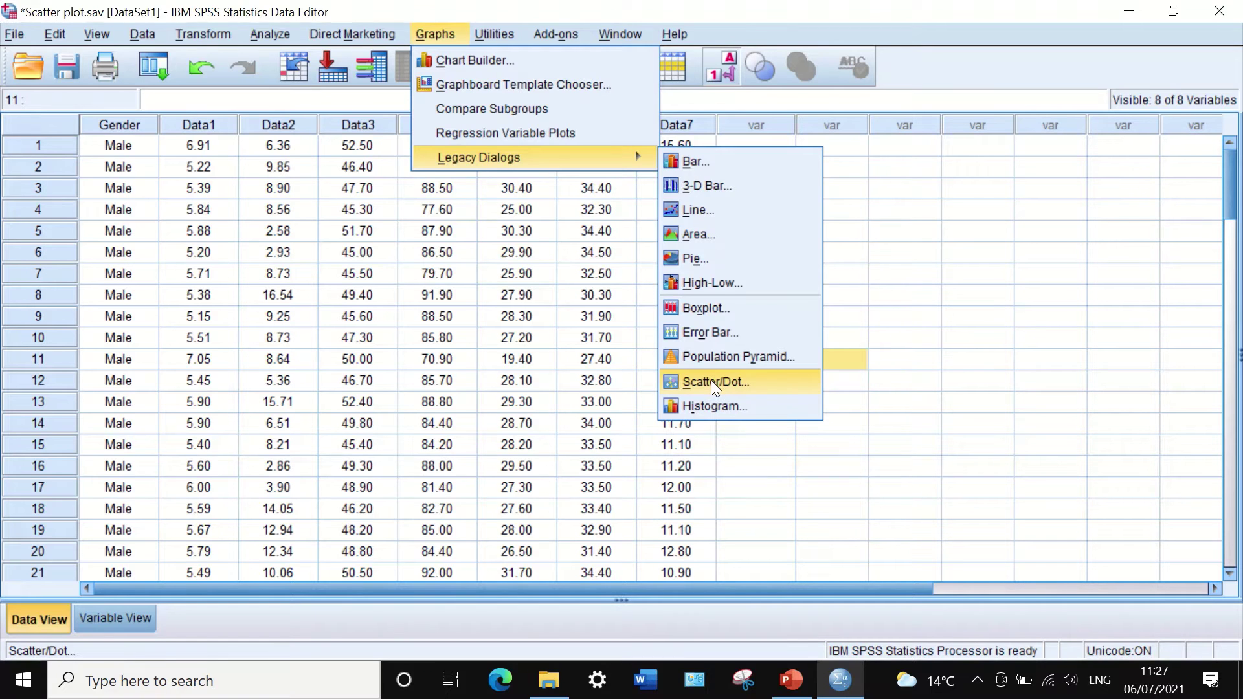
click(710, 382)
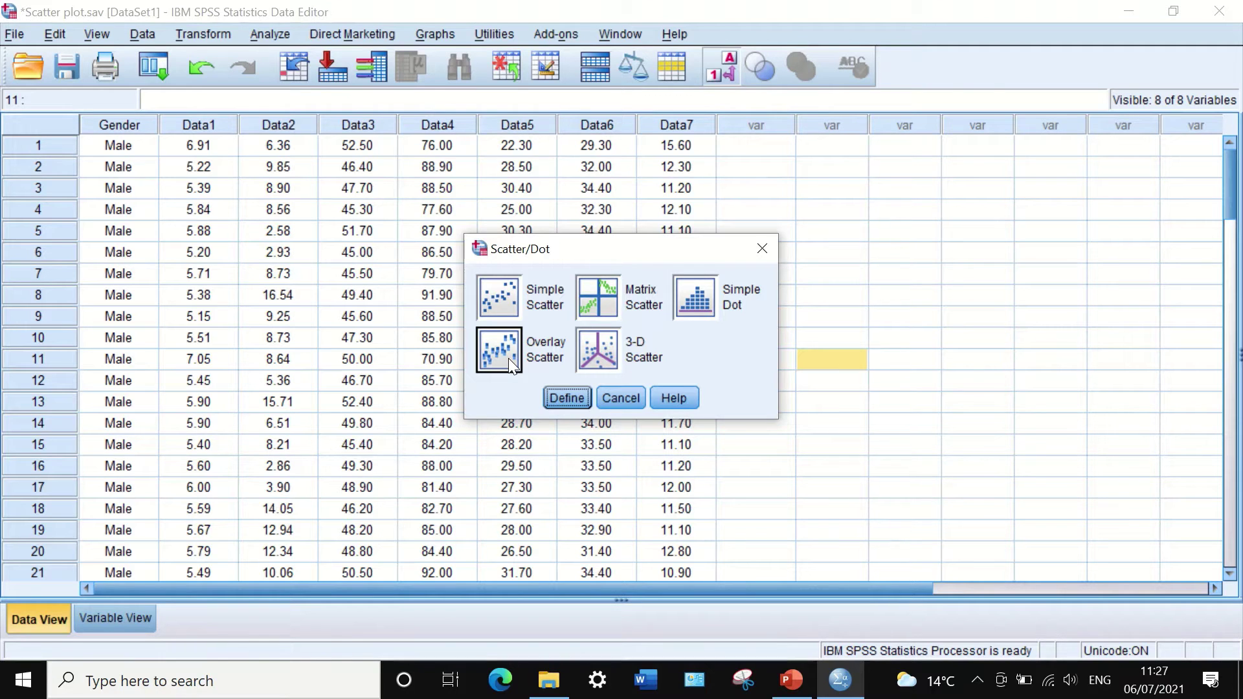
Define an Overlay Scatter and place Data3 against Data1 as the first Y-X pair
click(560, 402)
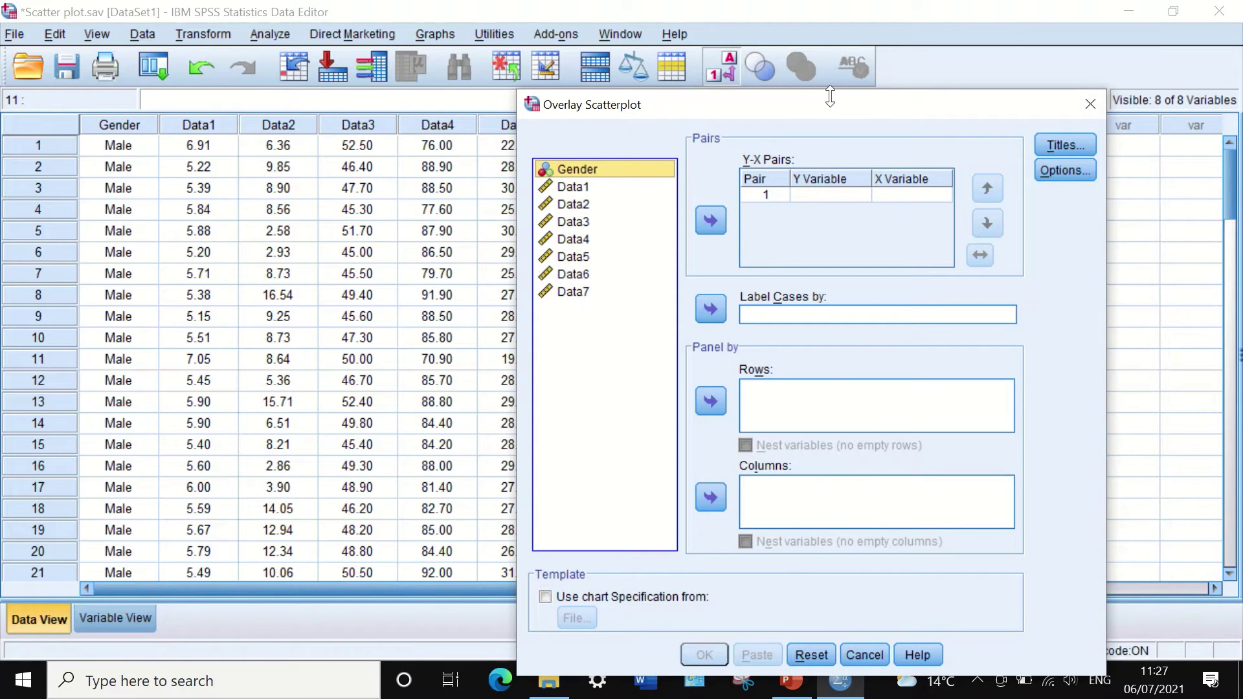
drag(827, 101, 646, 37)
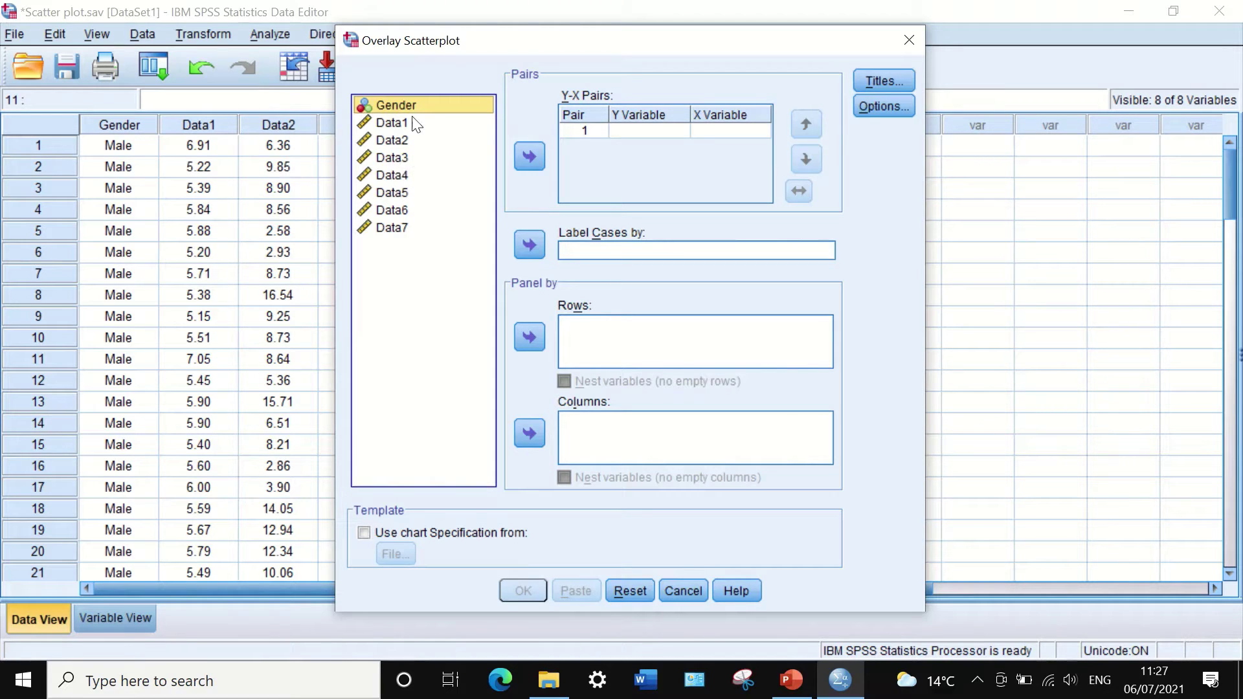
click(392, 123)
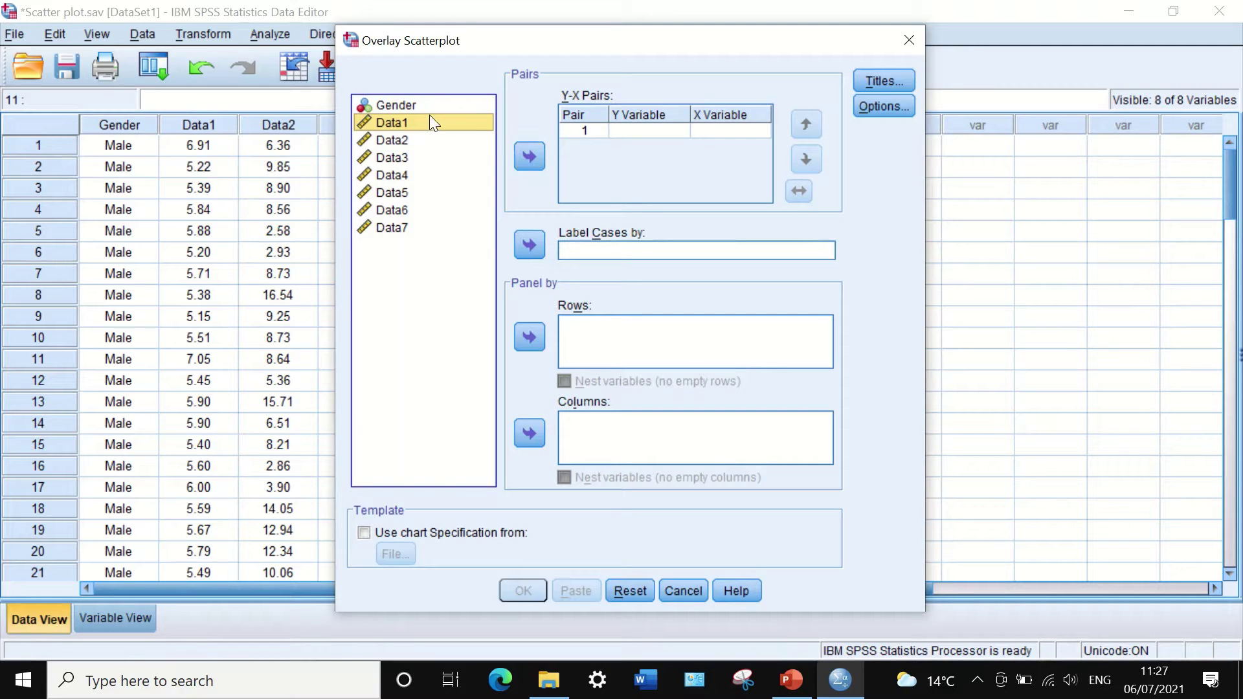
drag(430, 122, 702, 128)
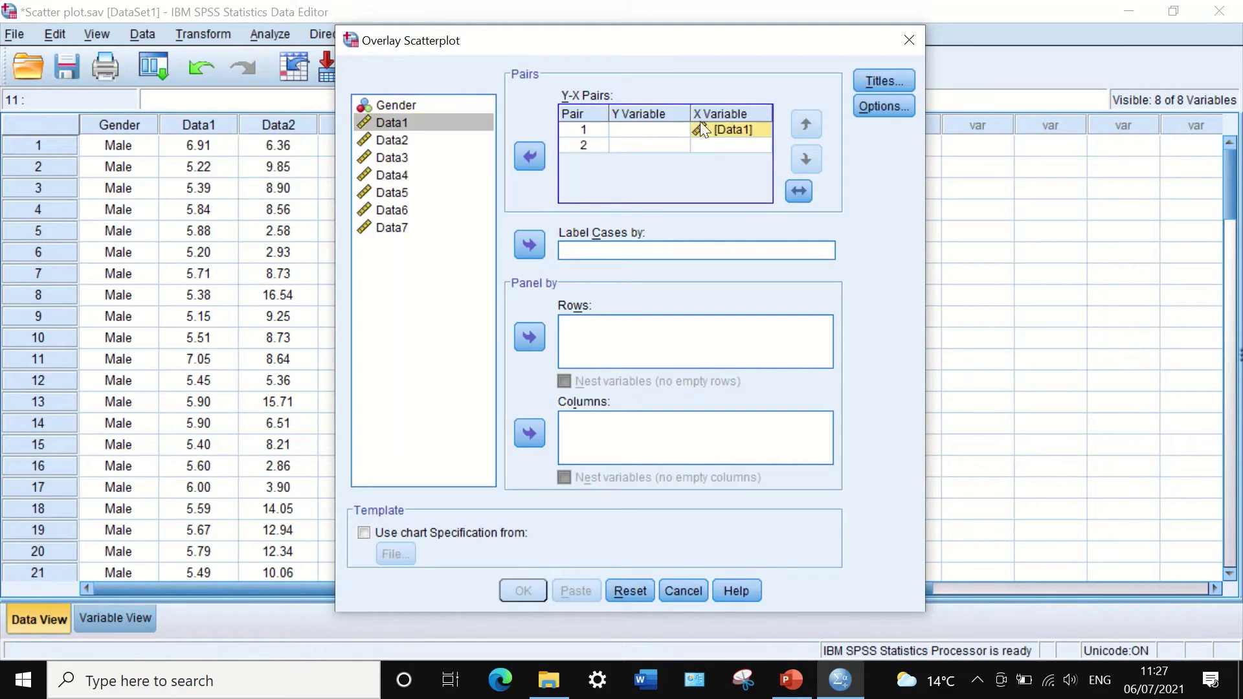
click(380, 159)
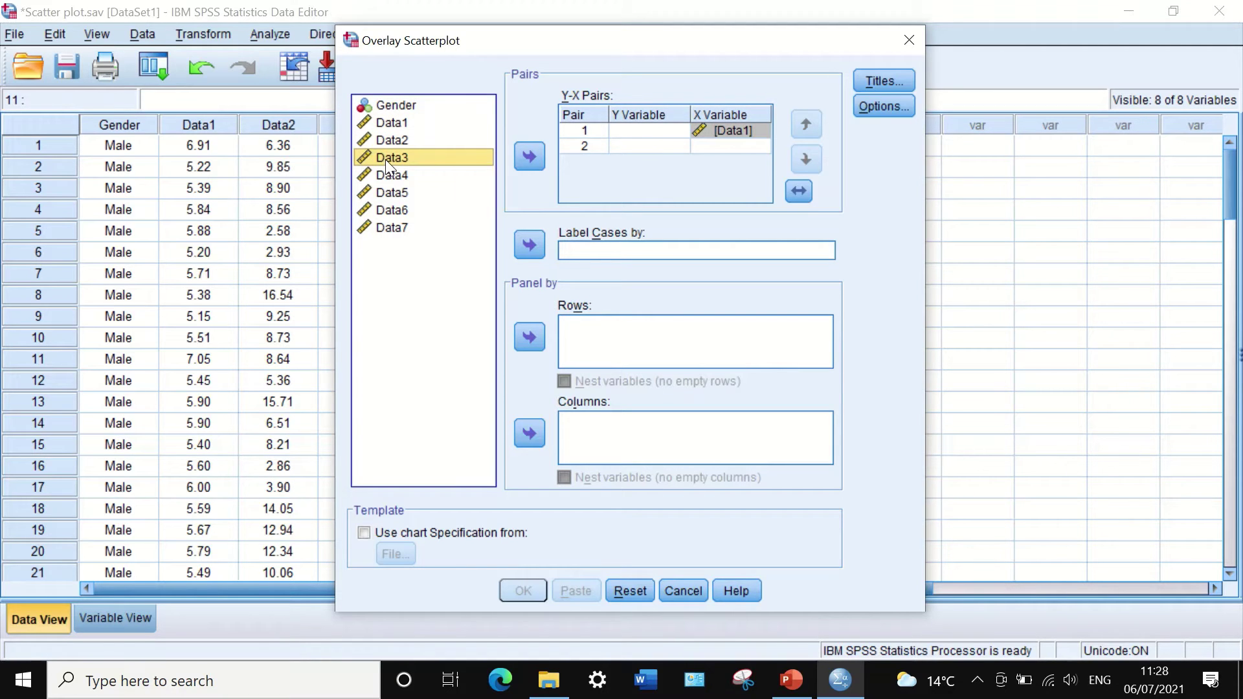
drag(387, 162, 615, 133)
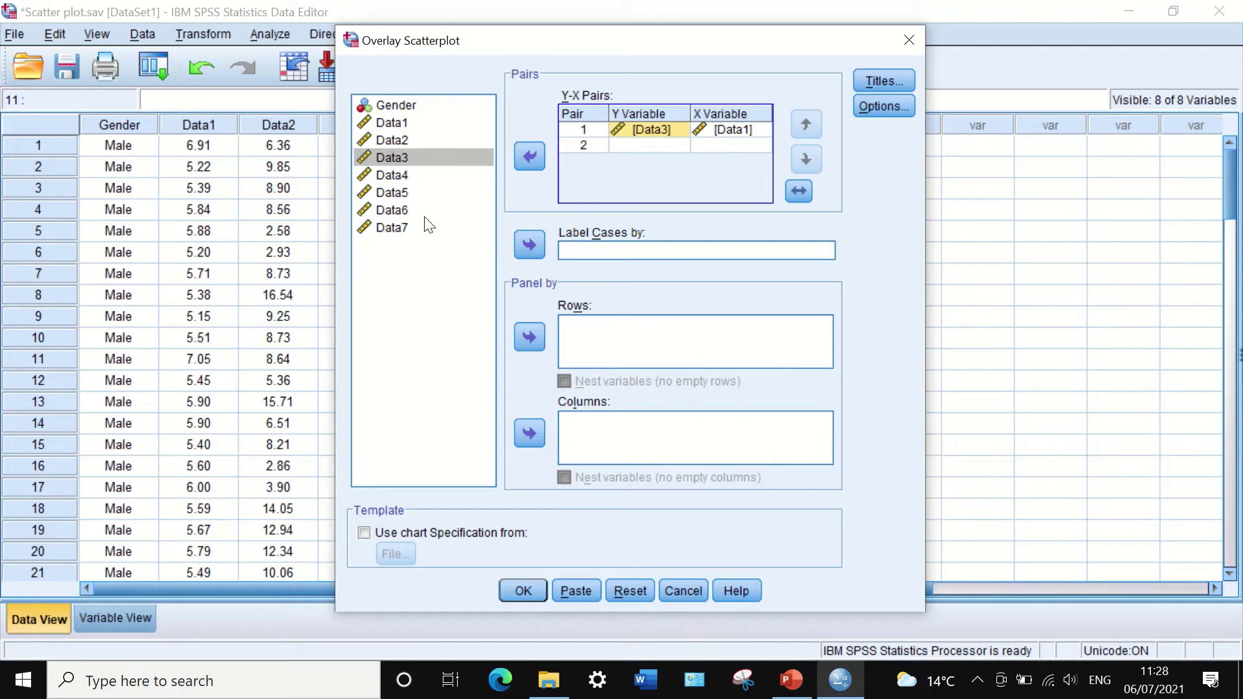
Add Data4 against Data1 as the second Y-X pair
click(384, 119)
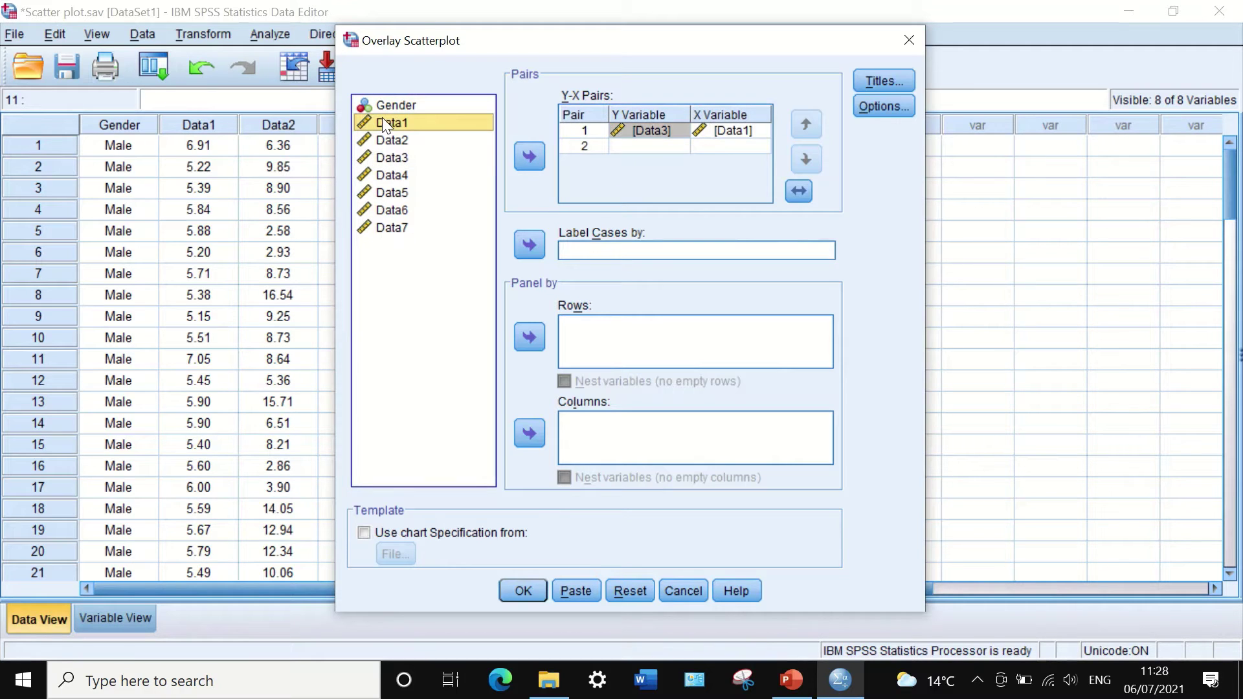
drag(382, 123, 712, 146)
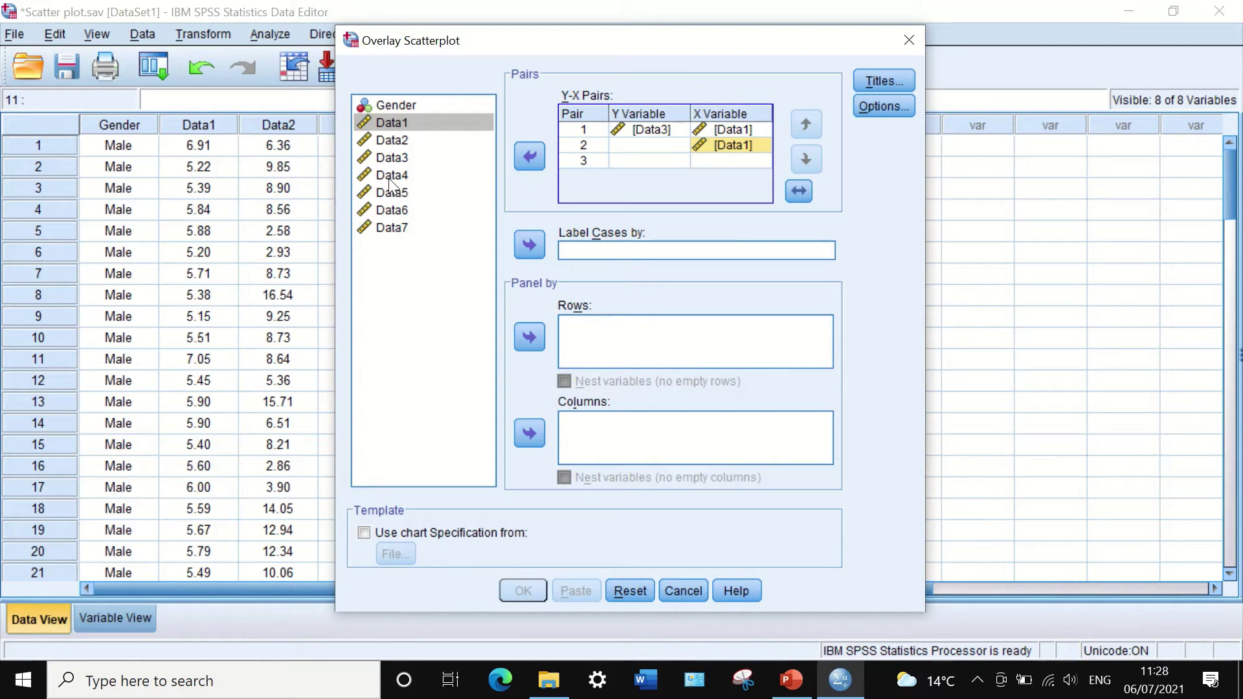
drag(396, 177, 627, 158)
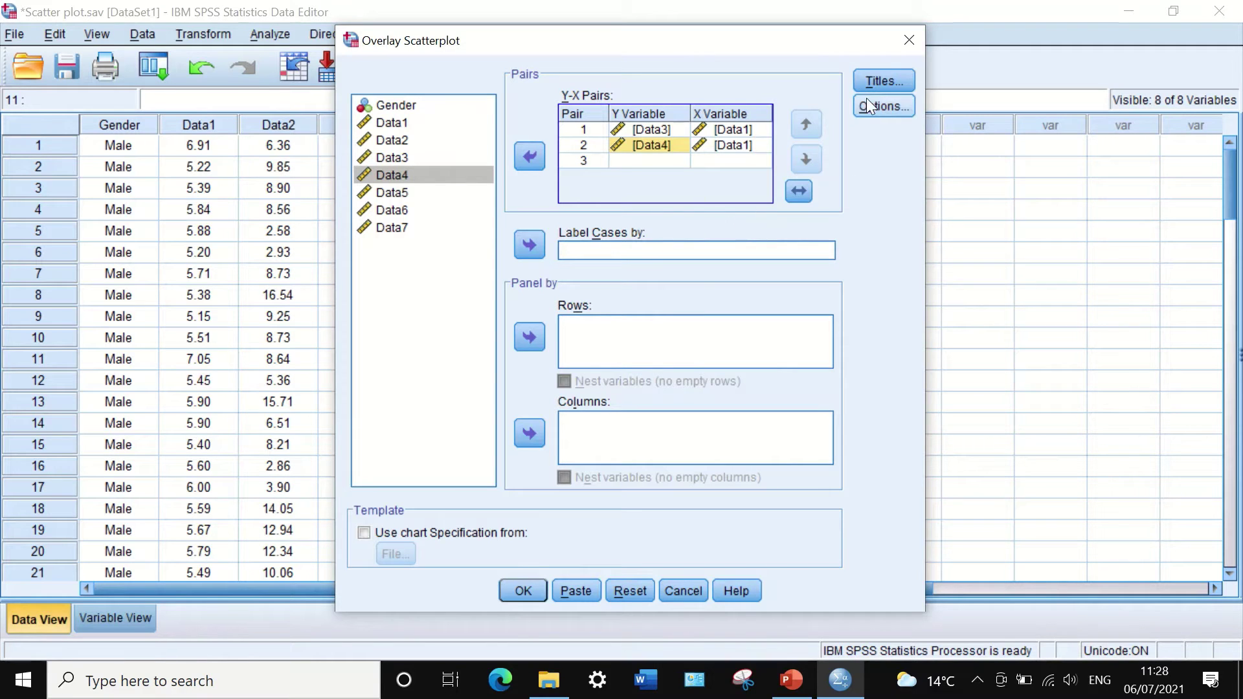
click(867, 79)
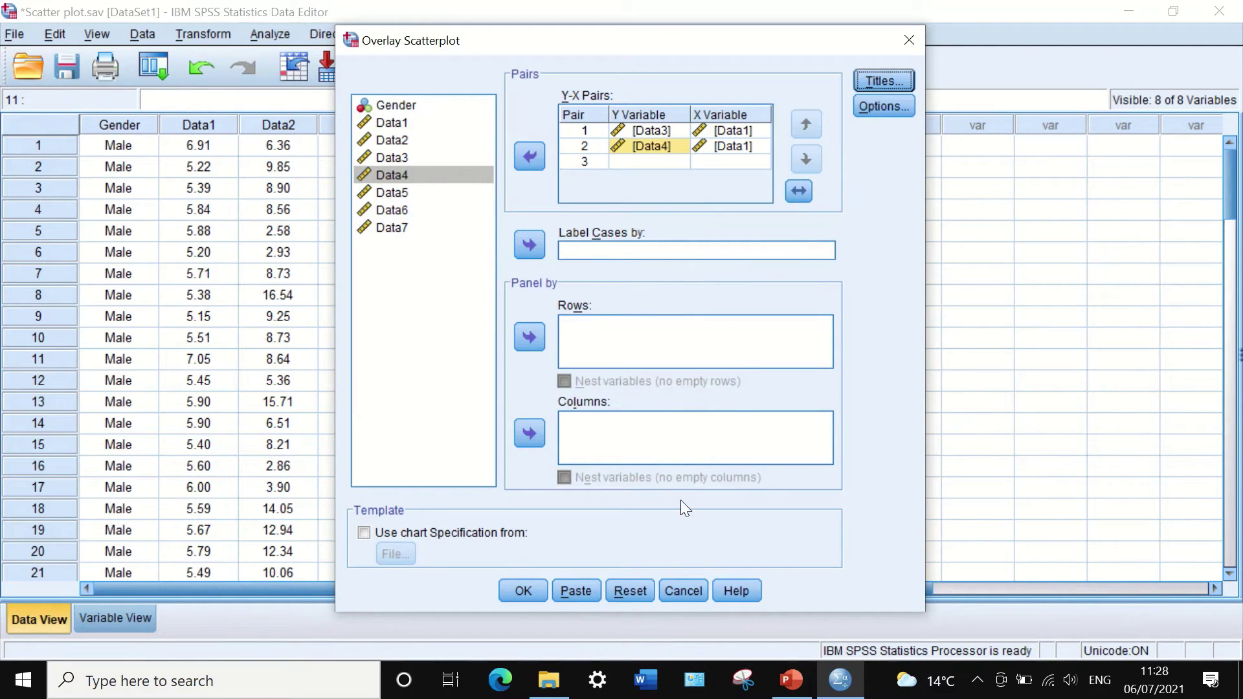
Run the overlay scatterplot and select the resulting chart in the Viewer output
click(523, 590)
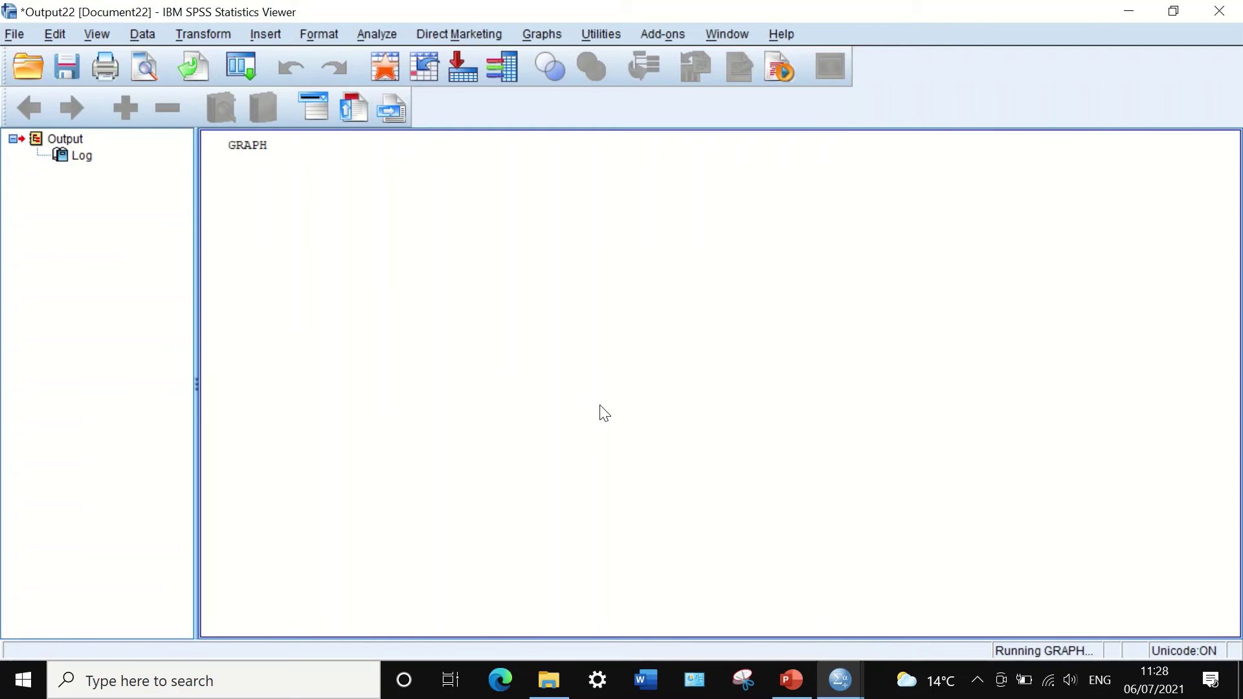
scroll(655, 265, down, 2)
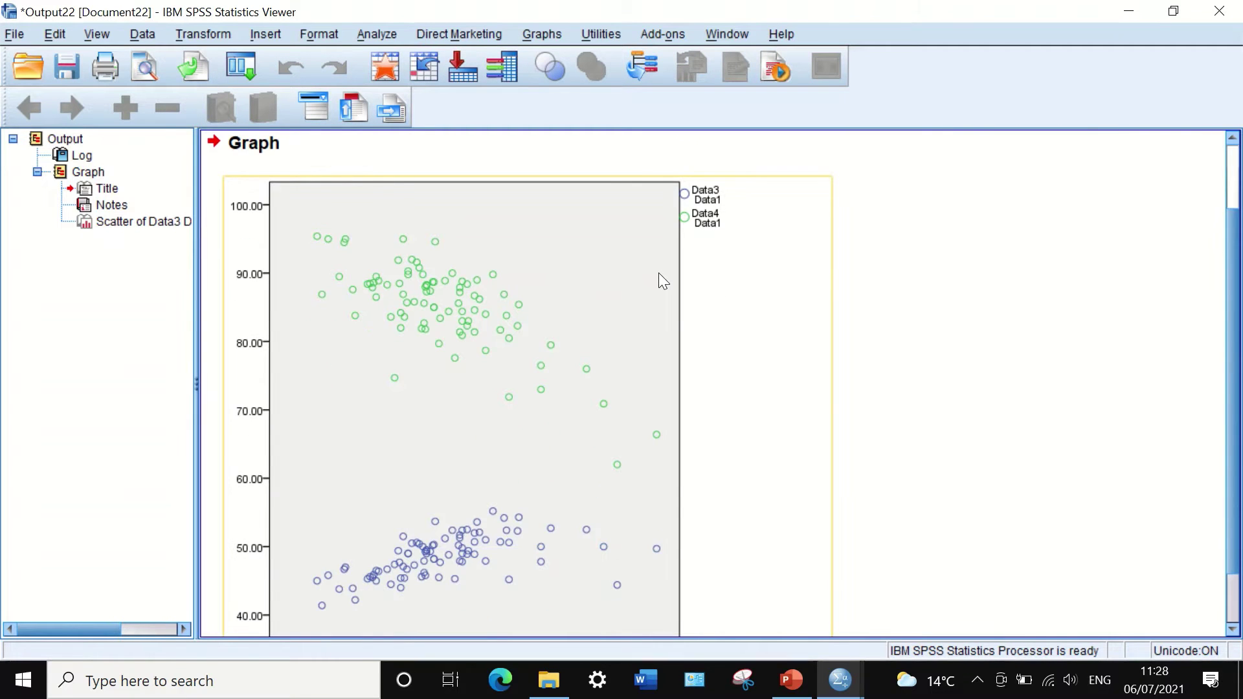
scroll(658, 277, down, 2)
scroll(697, 283, up, 4)
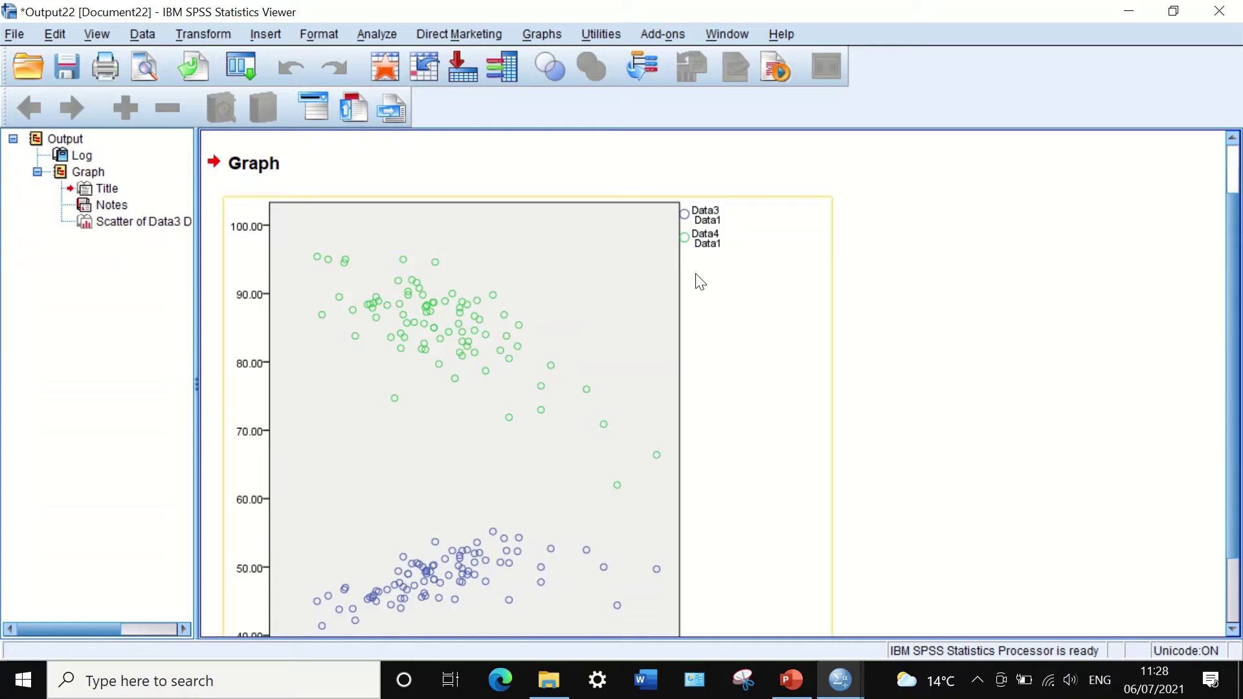
scroll(705, 283, down, 2)
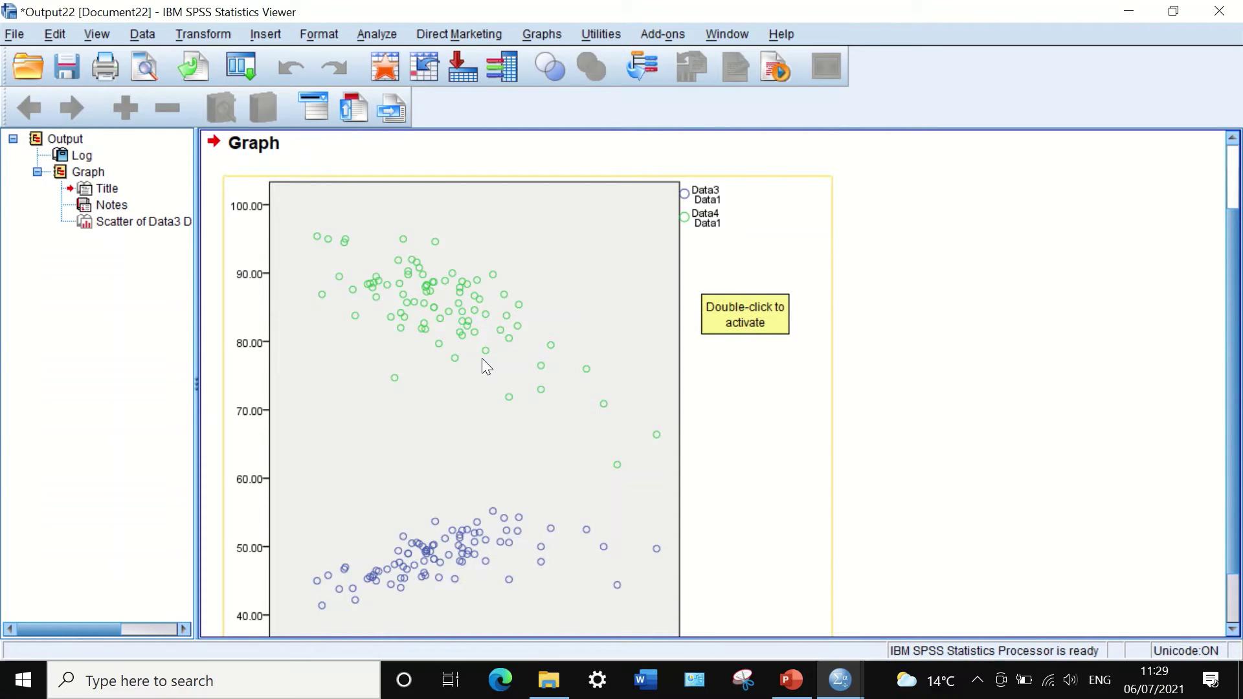
scroll(482, 358, down, 2)
scroll(545, 435, up, 5)
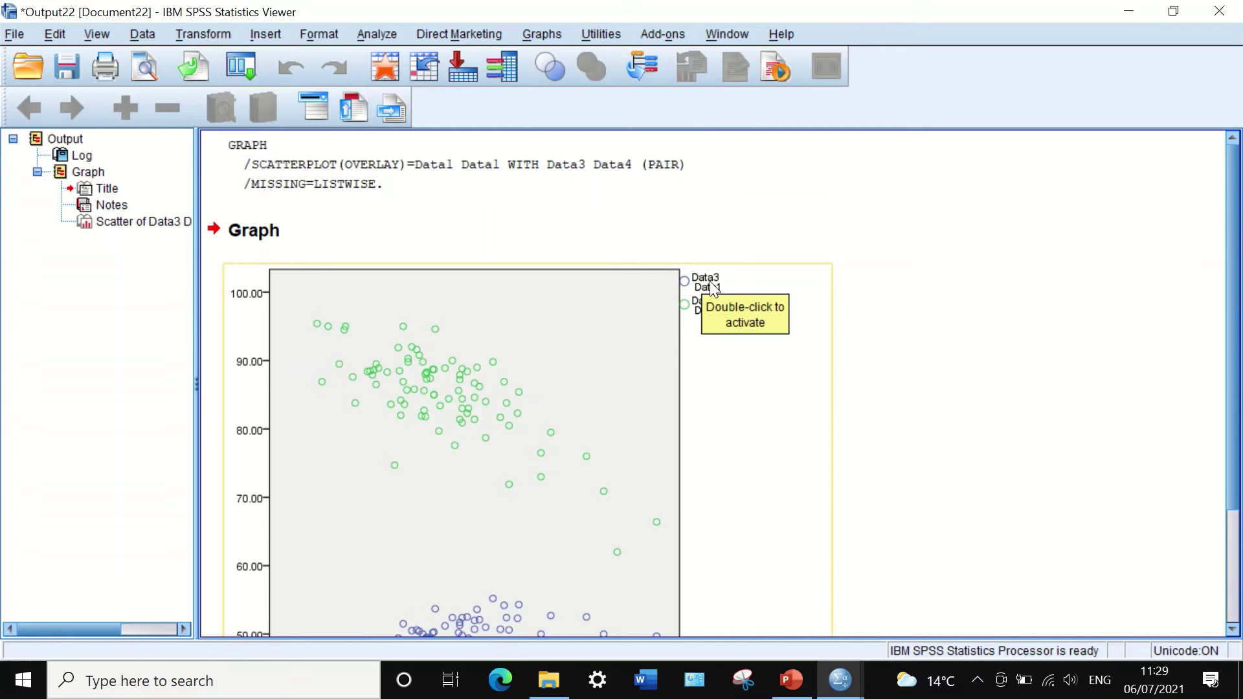
click(772, 278)
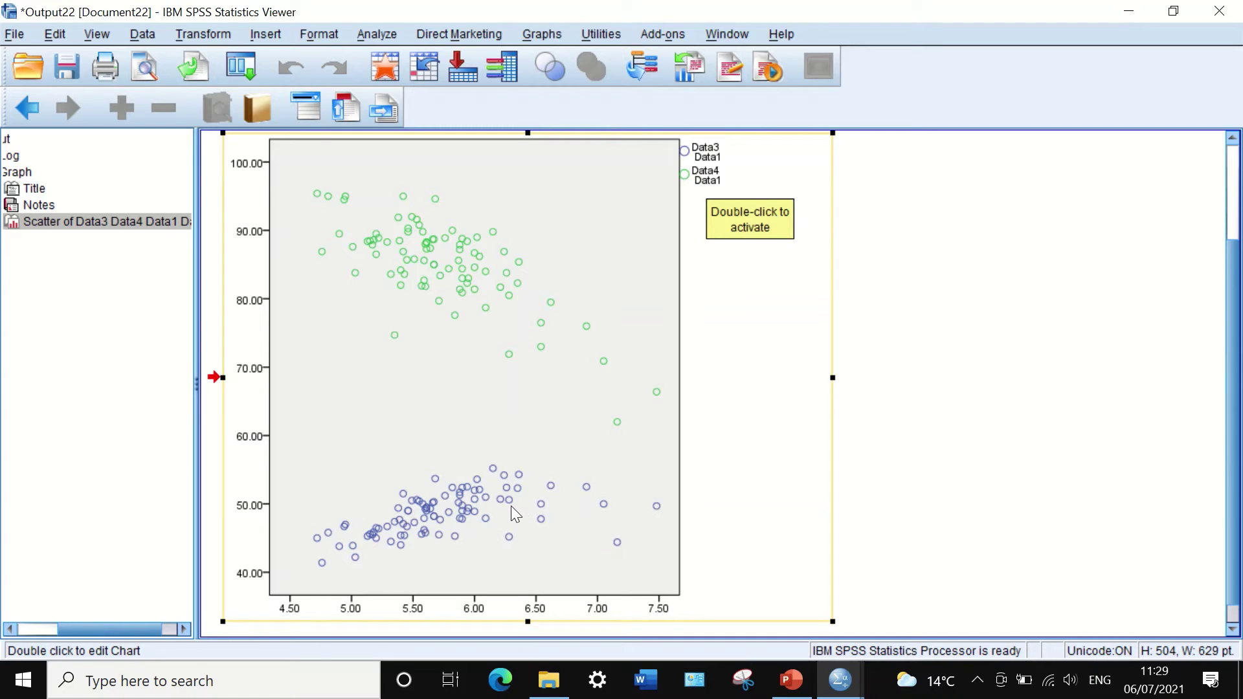
Open the chart in Chart Editor and fill the plot area background white
double_click(566, 293)
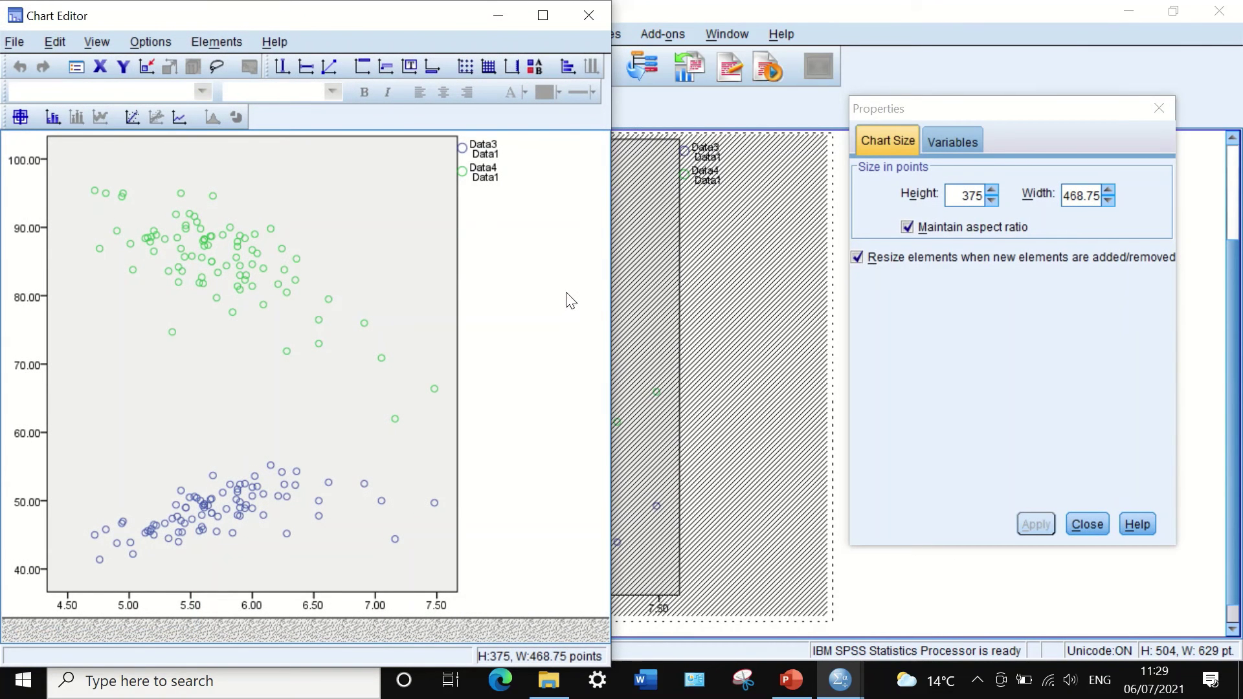
click(355, 253)
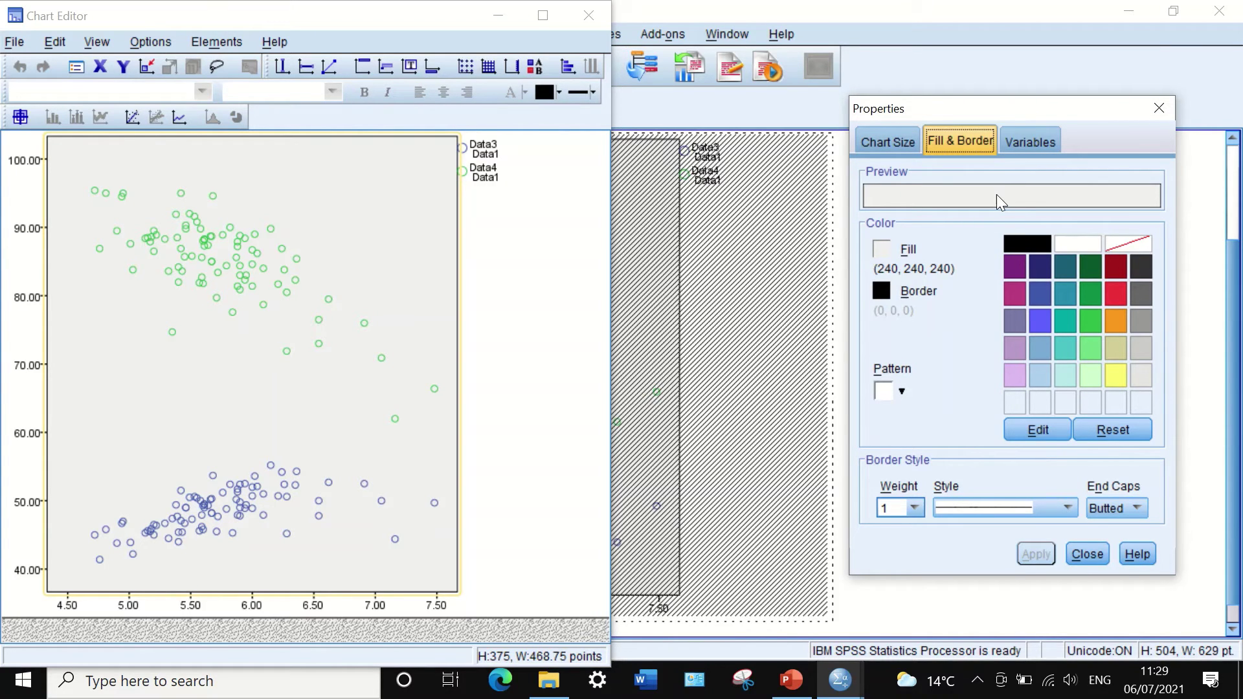
click(1076, 240)
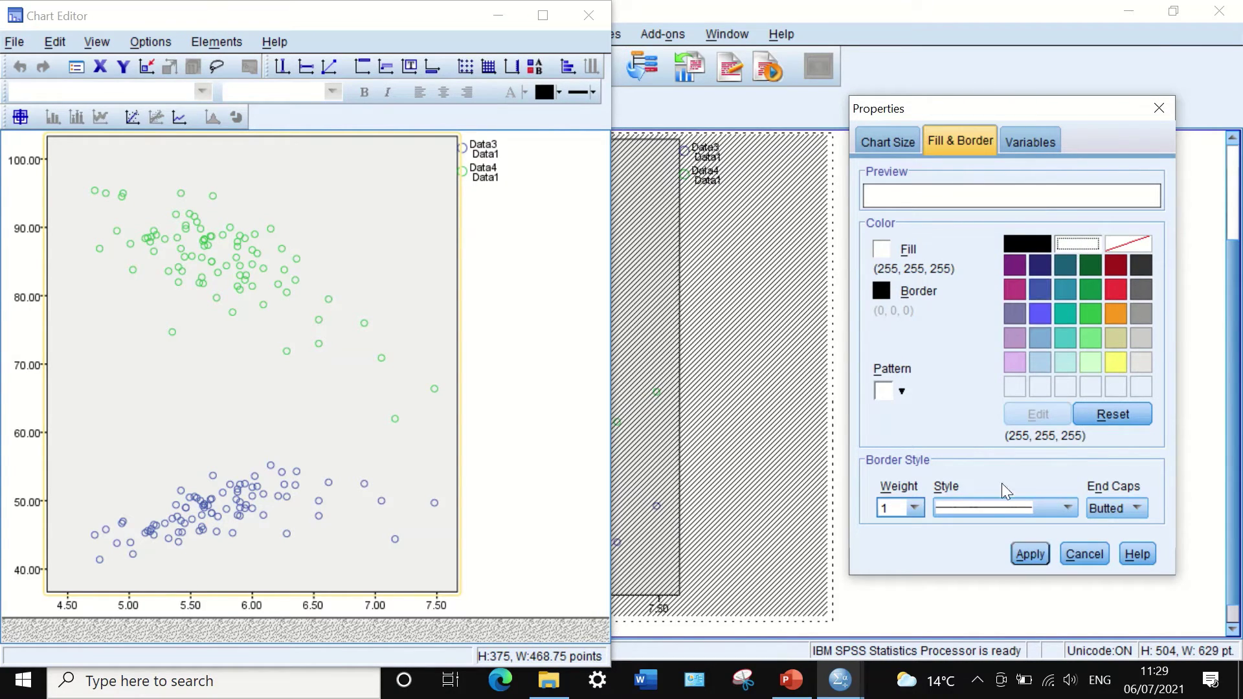
click(1036, 554)
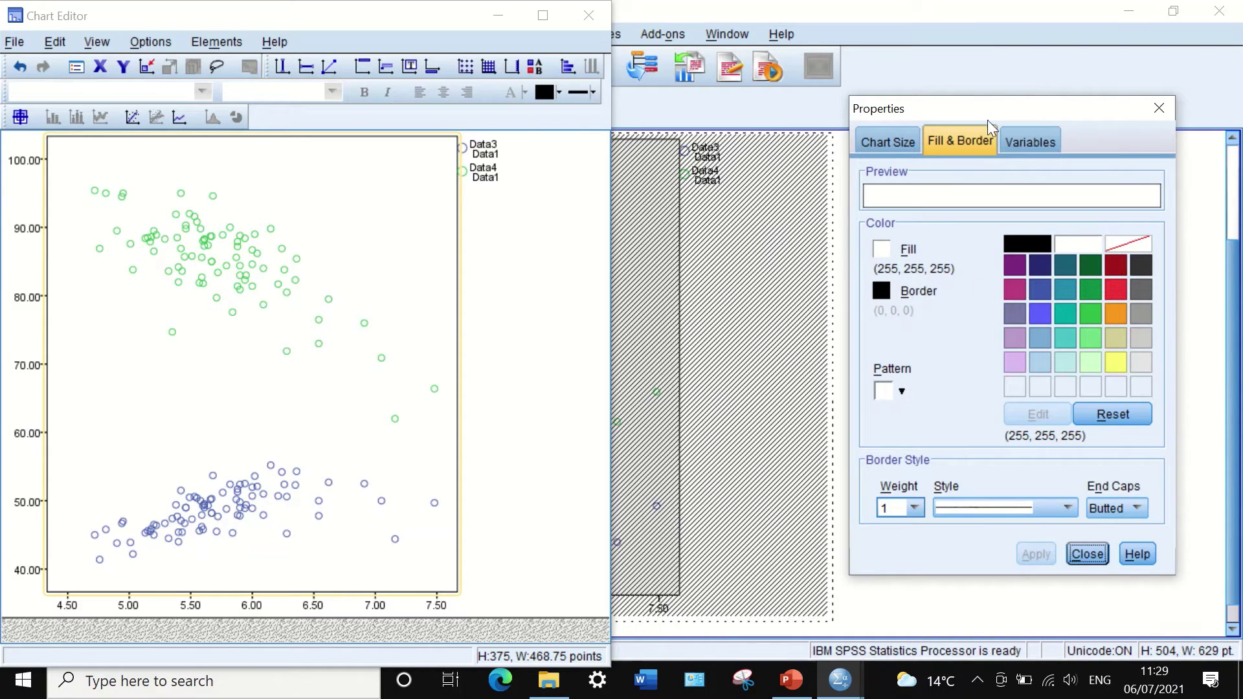
click(879, 141)
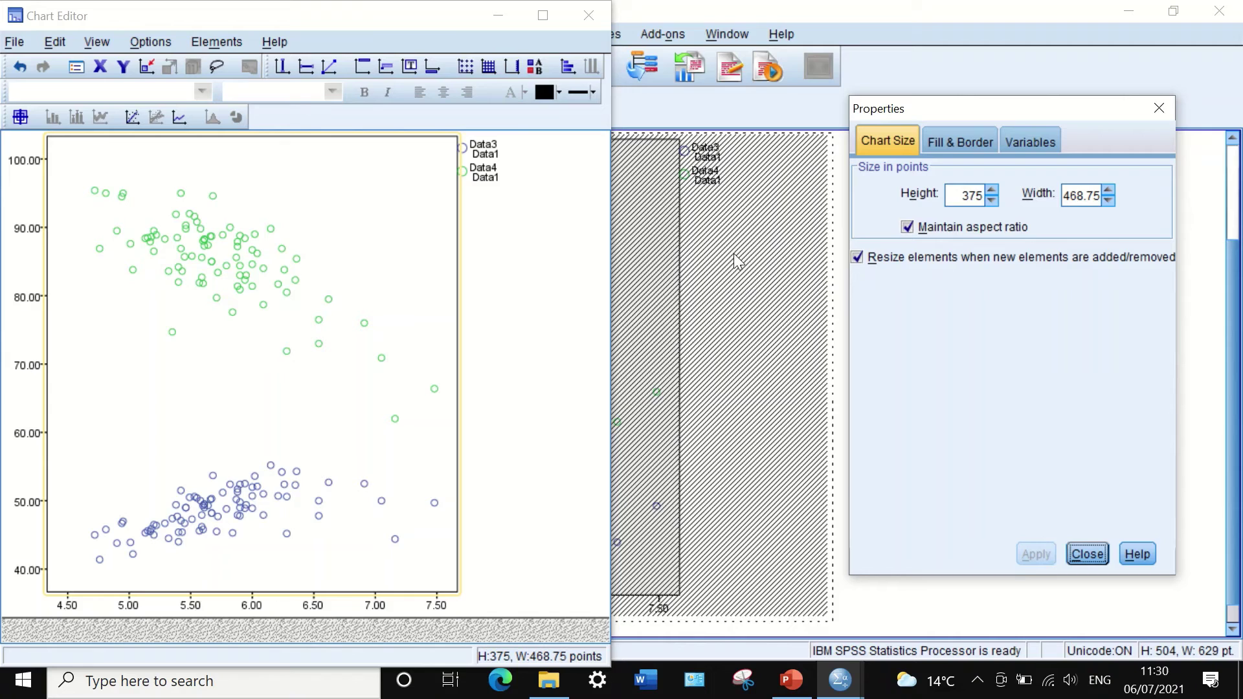
click(1086, 554)
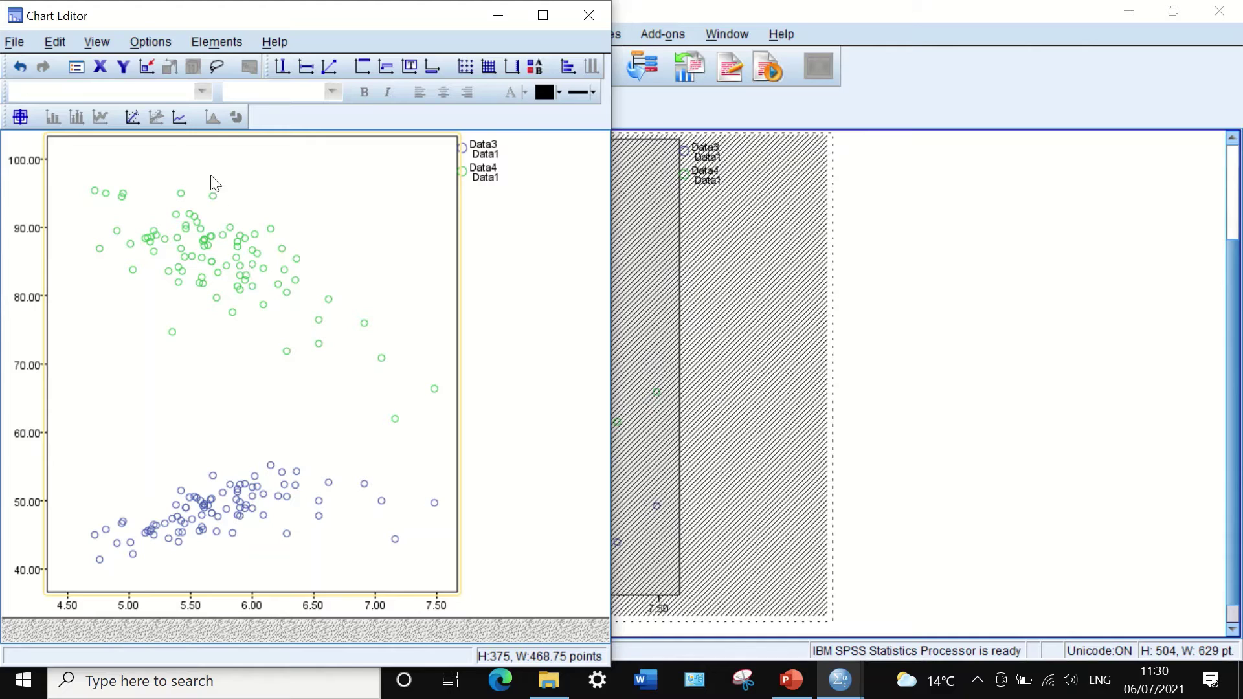
Add a fit line at total and set the fit lines' weight to 1.5
click(219, 43)
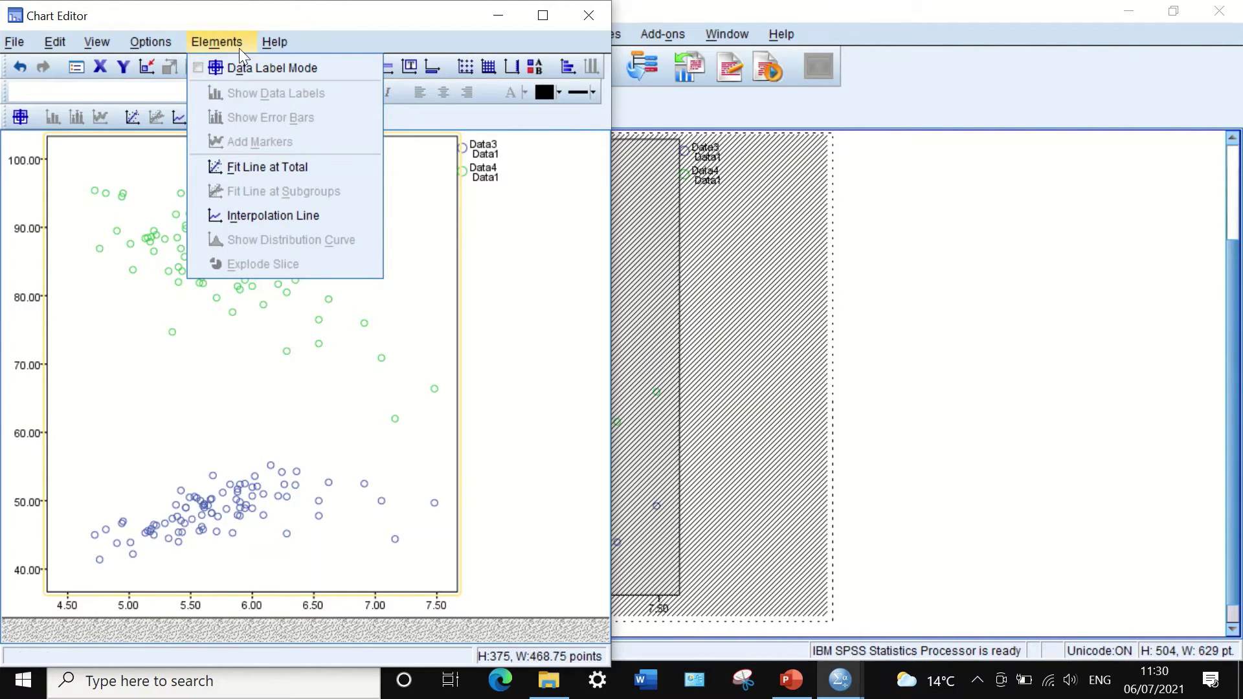
click(259, 170)
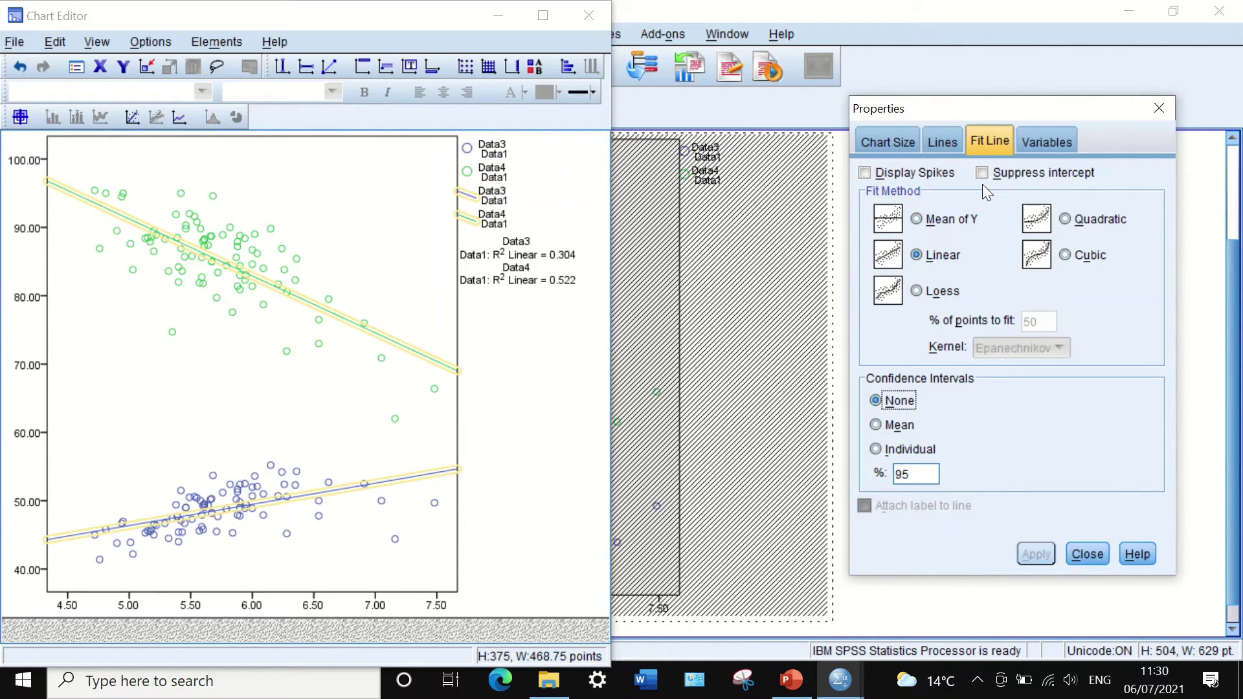
click(941, 143)
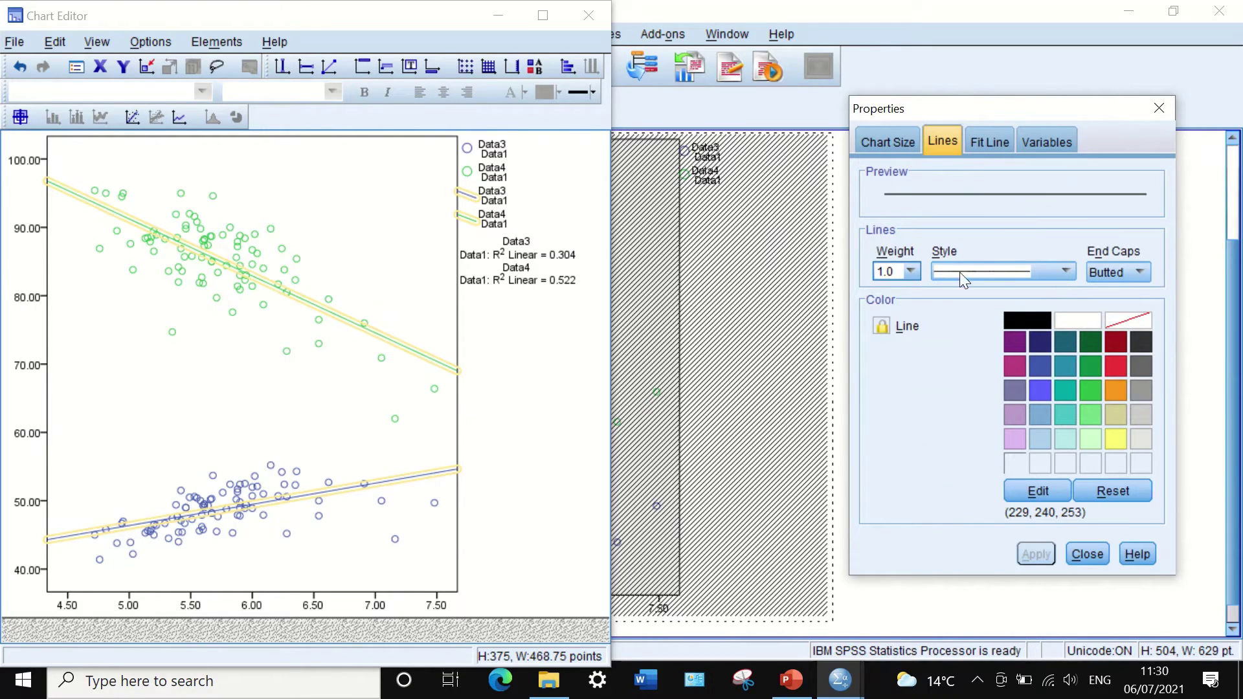
click(910, 271)
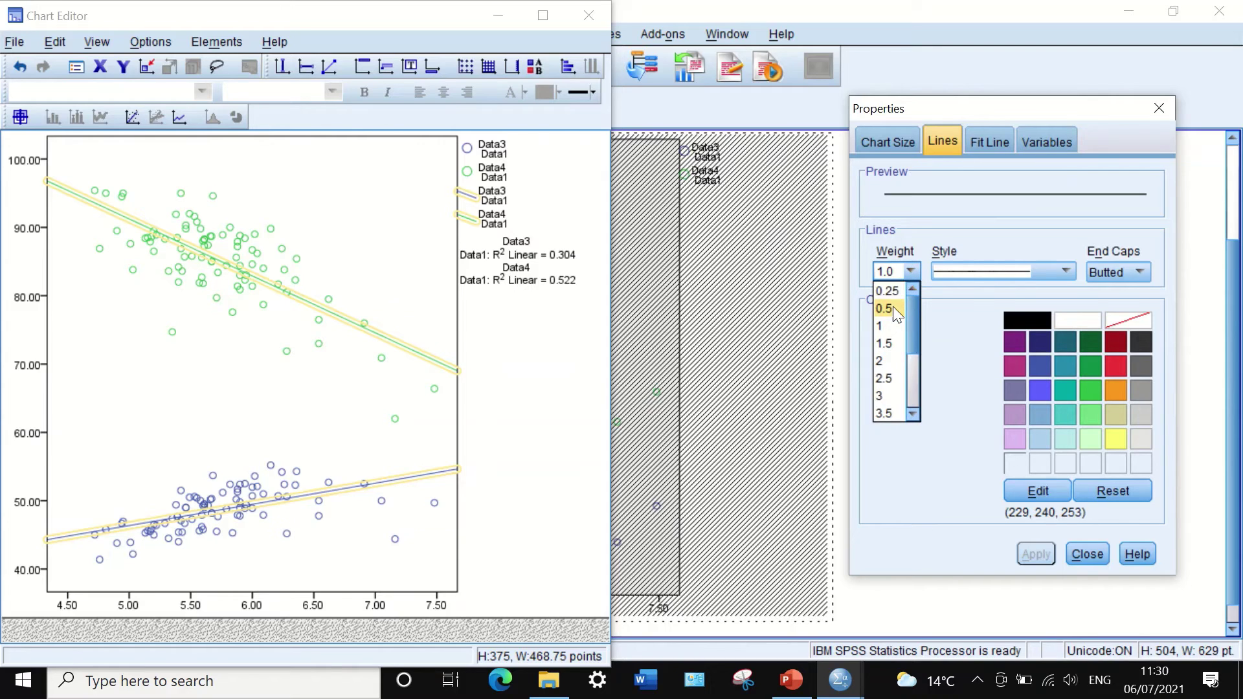
click(887, 340)
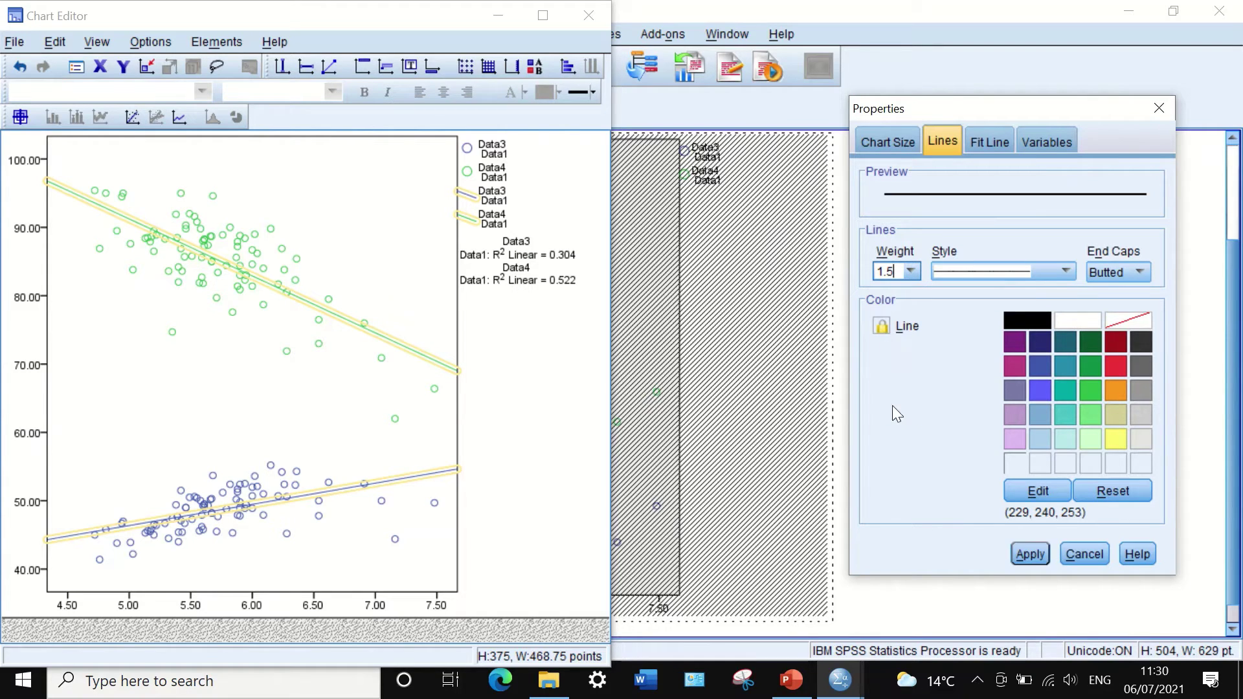
click(1025, 552)
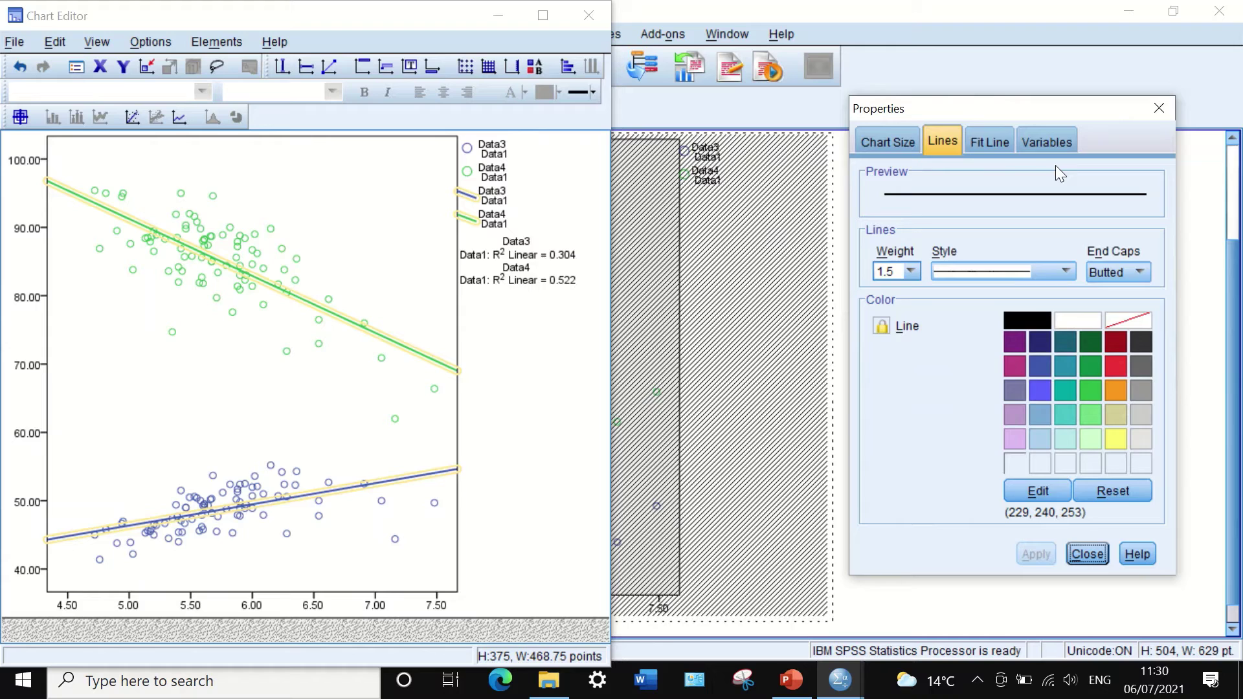
click(988, 138)
click(1035, 138)
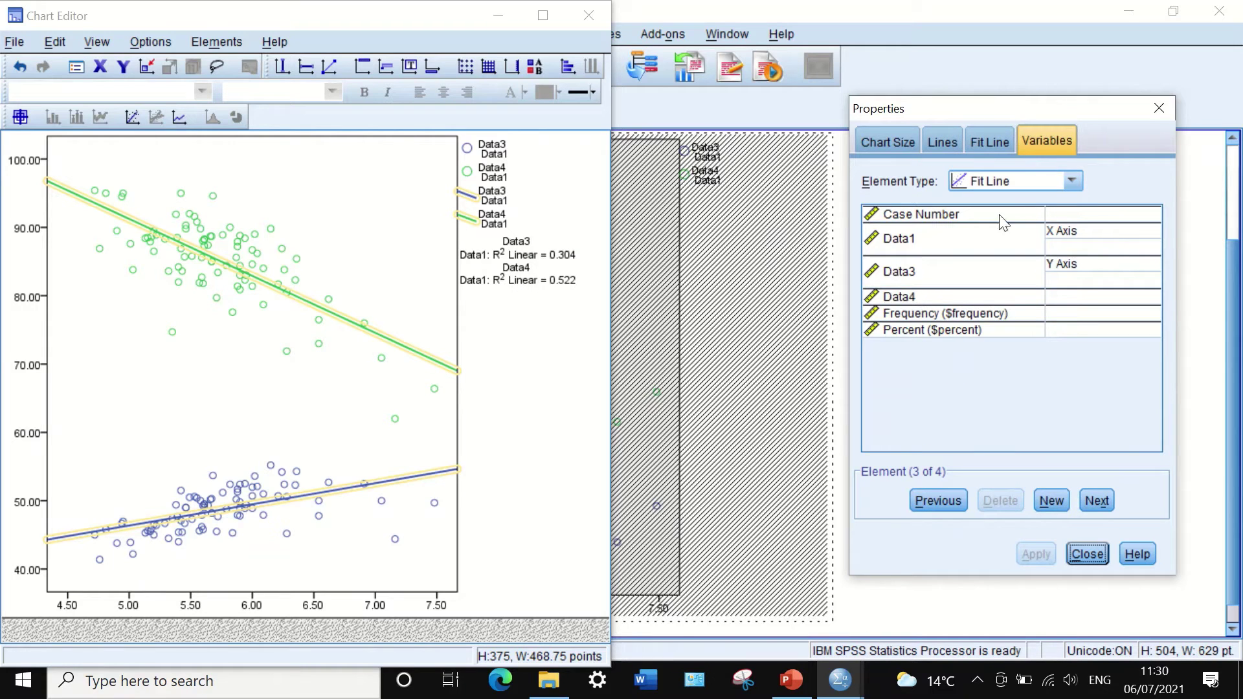
click(871, 139)
click(1070, 555)
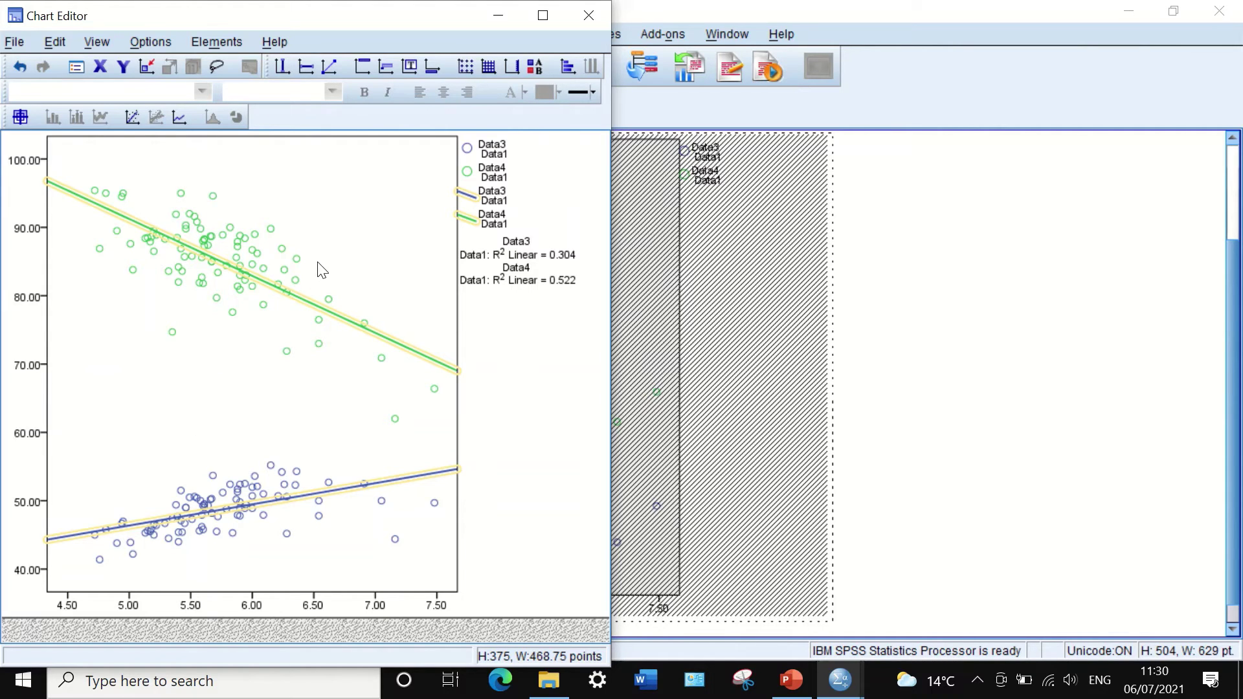
Format the y-axis tick labels with 0 decimal places
double_click(21, 301)
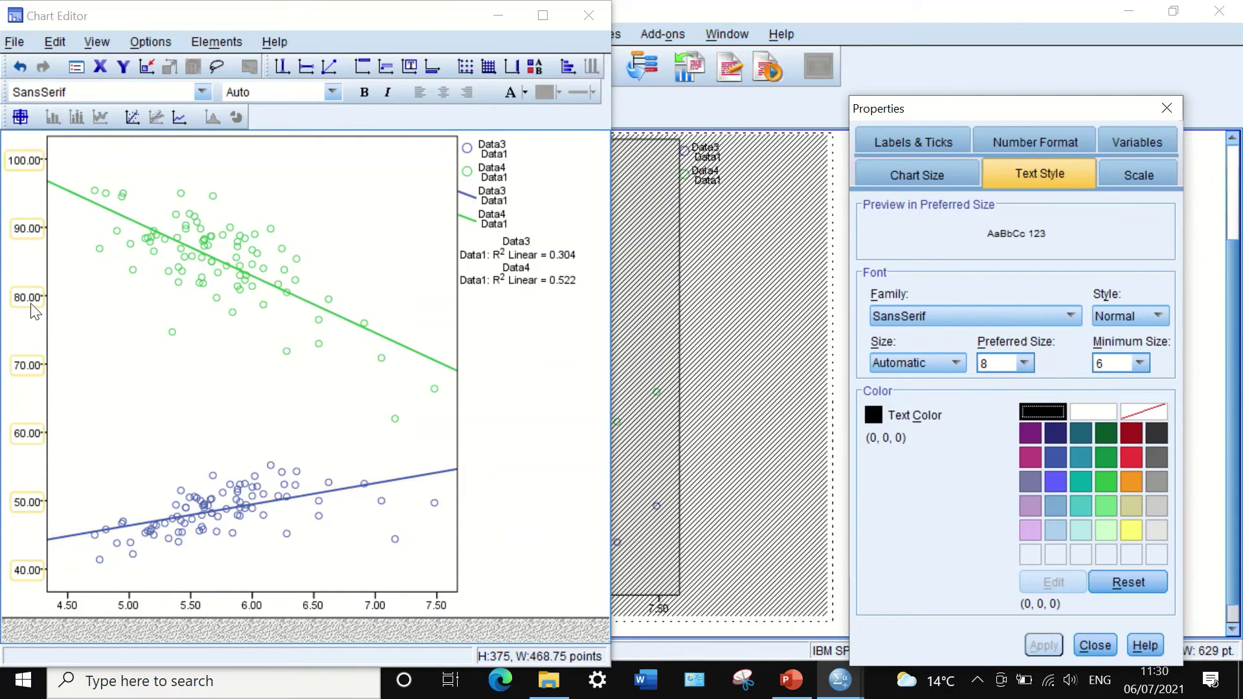
click(1026, 148)
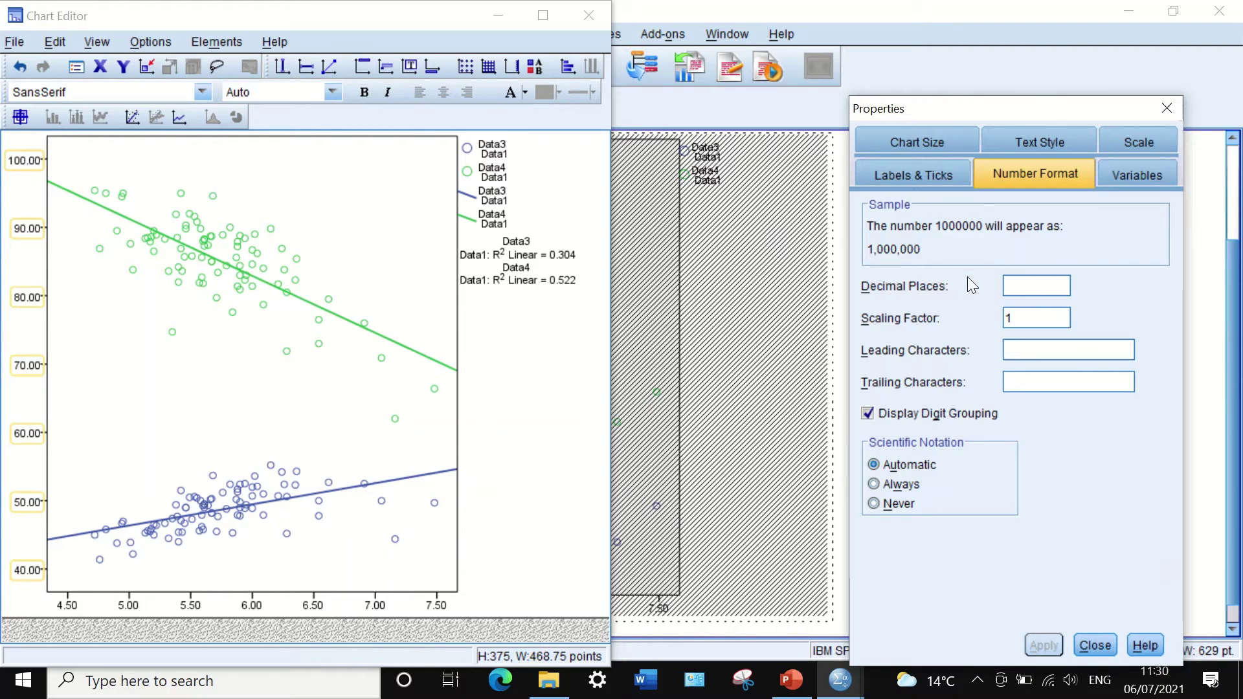
text(0)
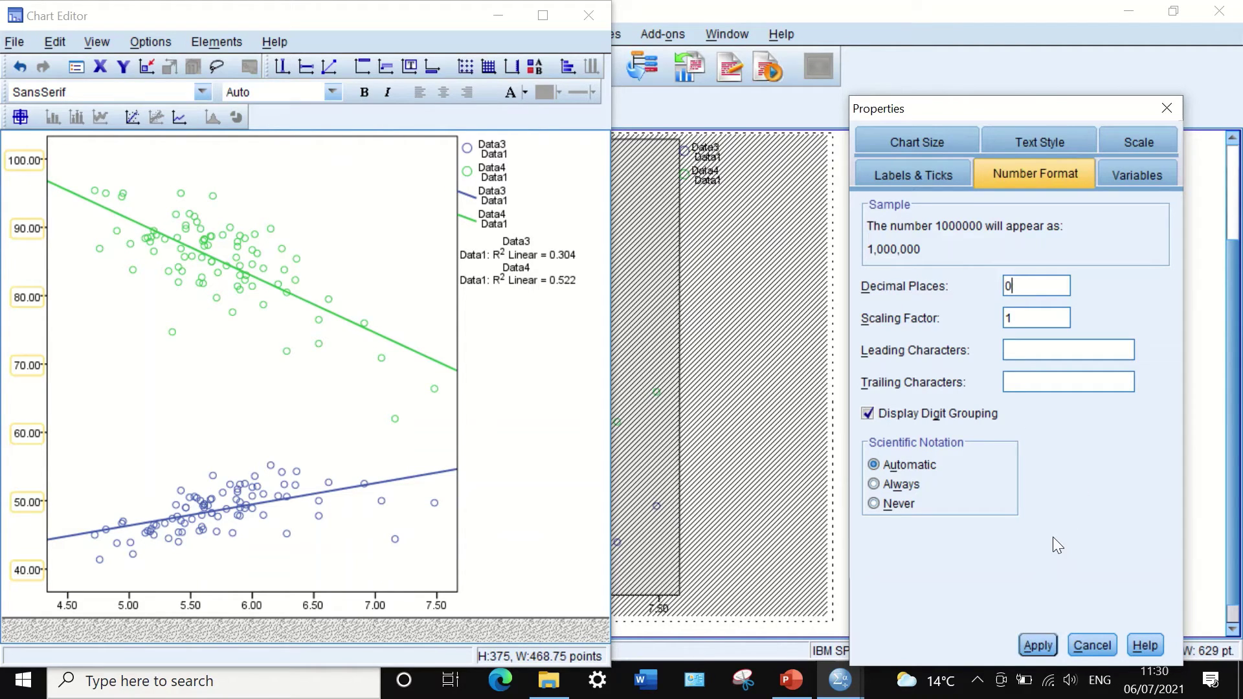
click(1039, 650)
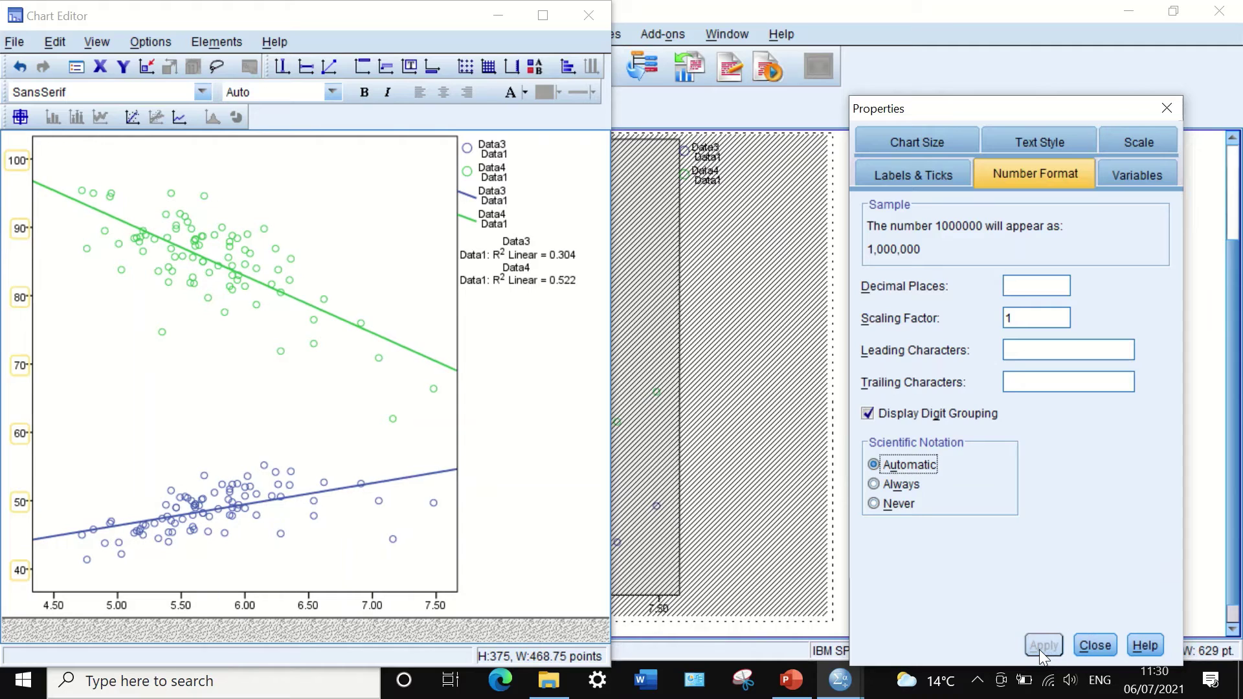
Format the x-axis tick labels with 0 decimal places
click(246, 604)
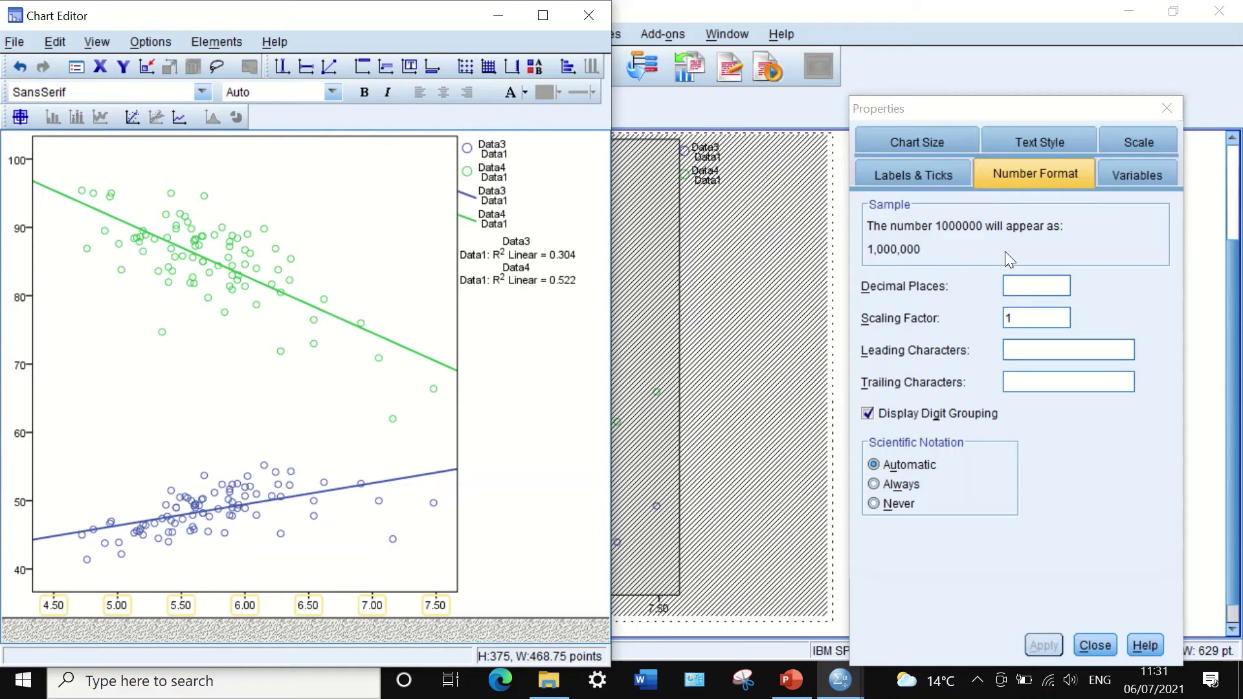
click(1007, 283)
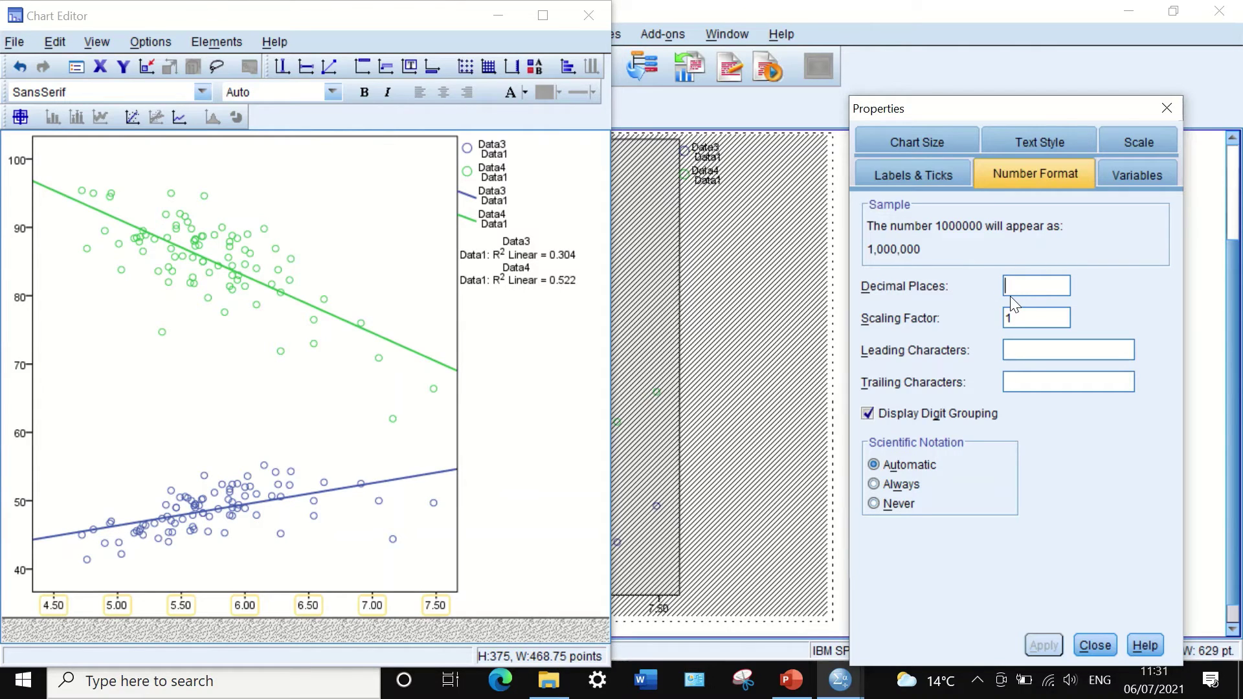
text(0)
click(1030, 641)
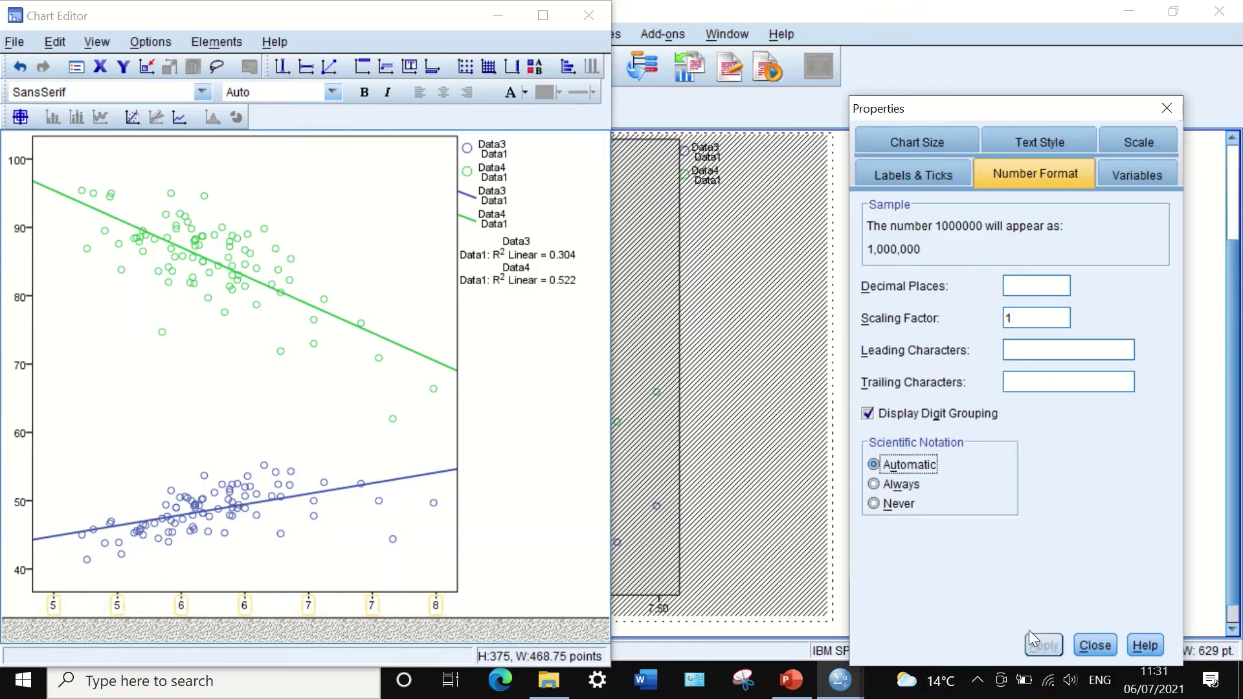
click(511, 428)
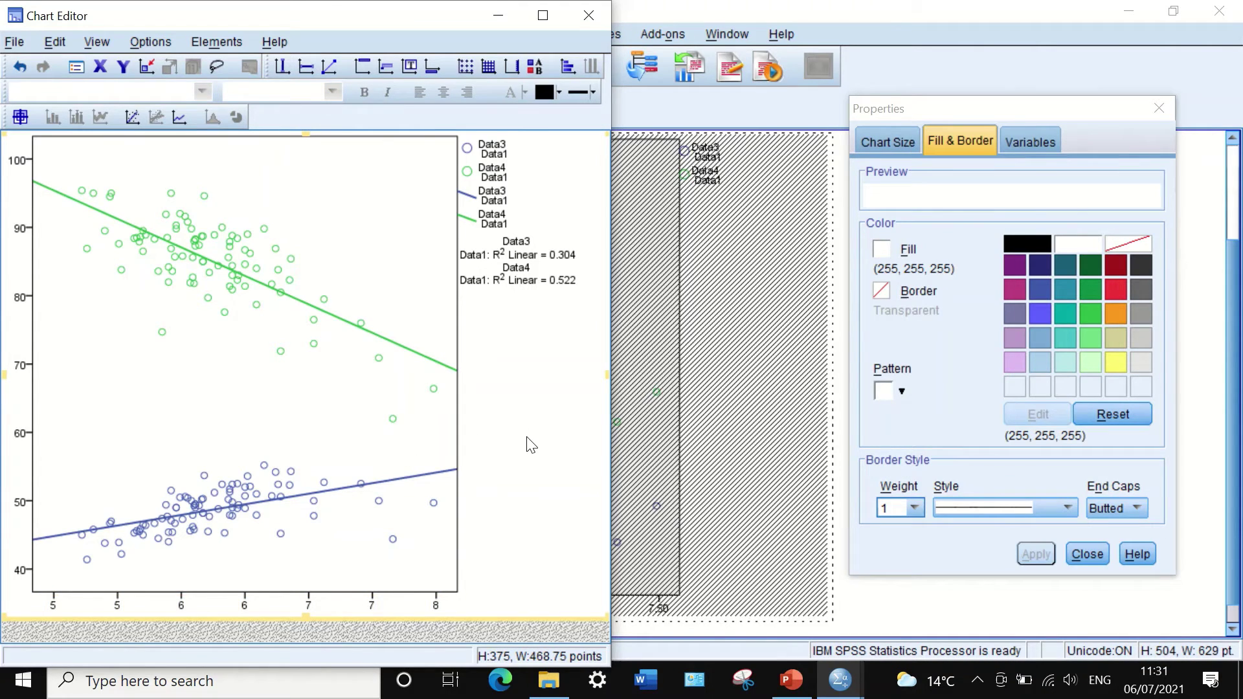
Delete the R² Linear annotation box showing 0.304 and 0.522
click(1159, 108)
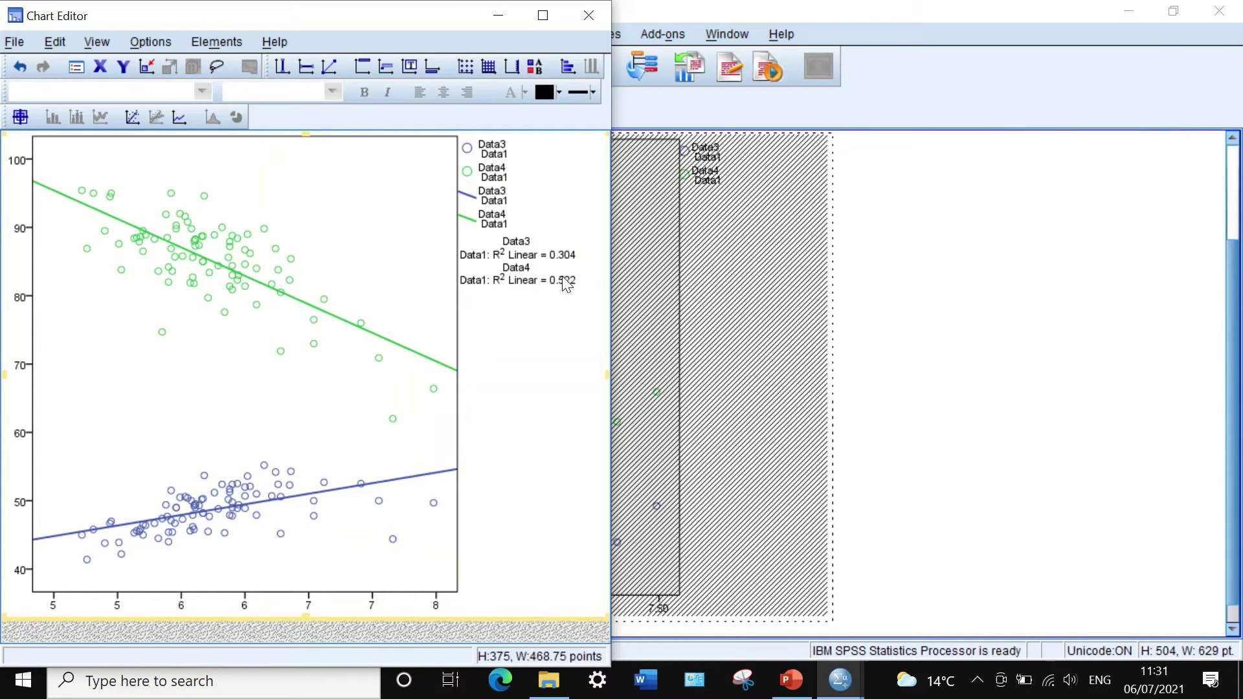
click(531, 263)
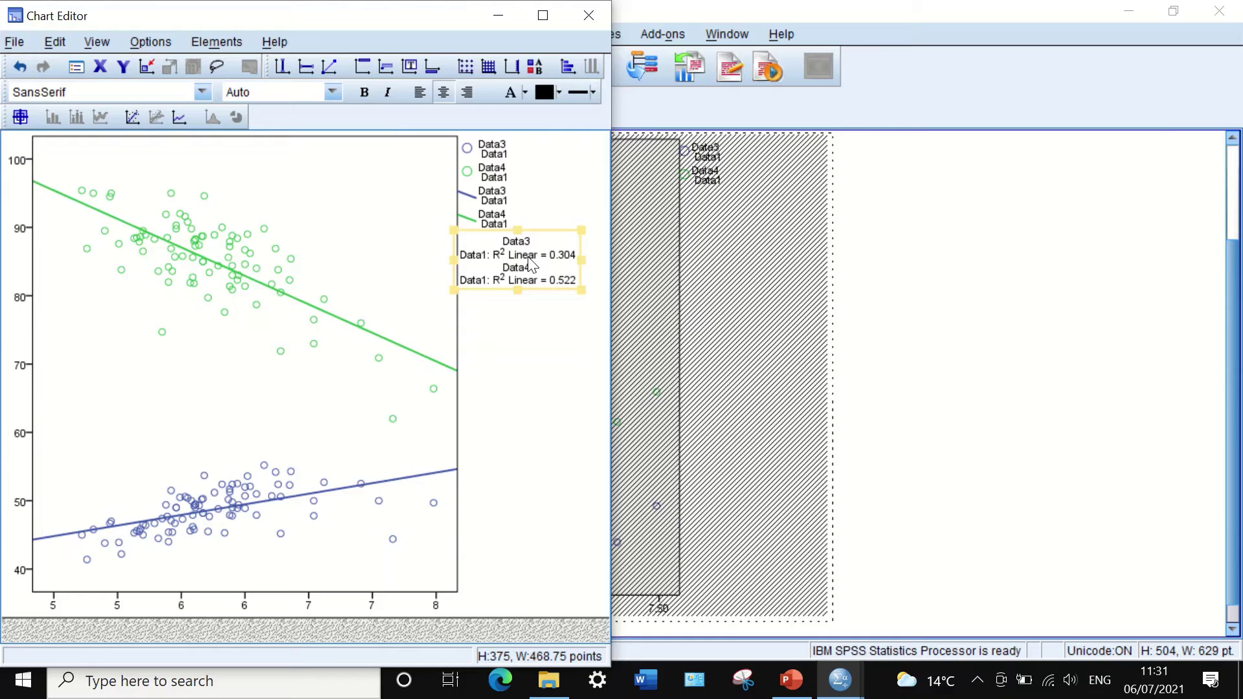
key(Delete)
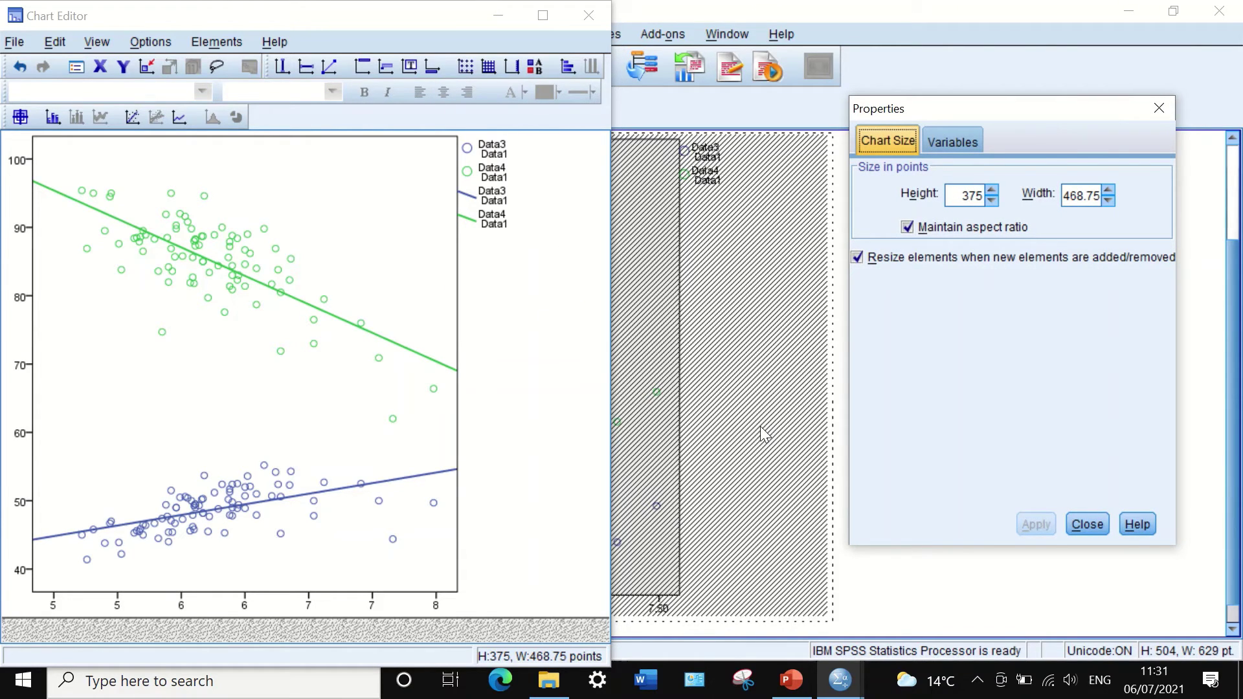
click(1099, 526)
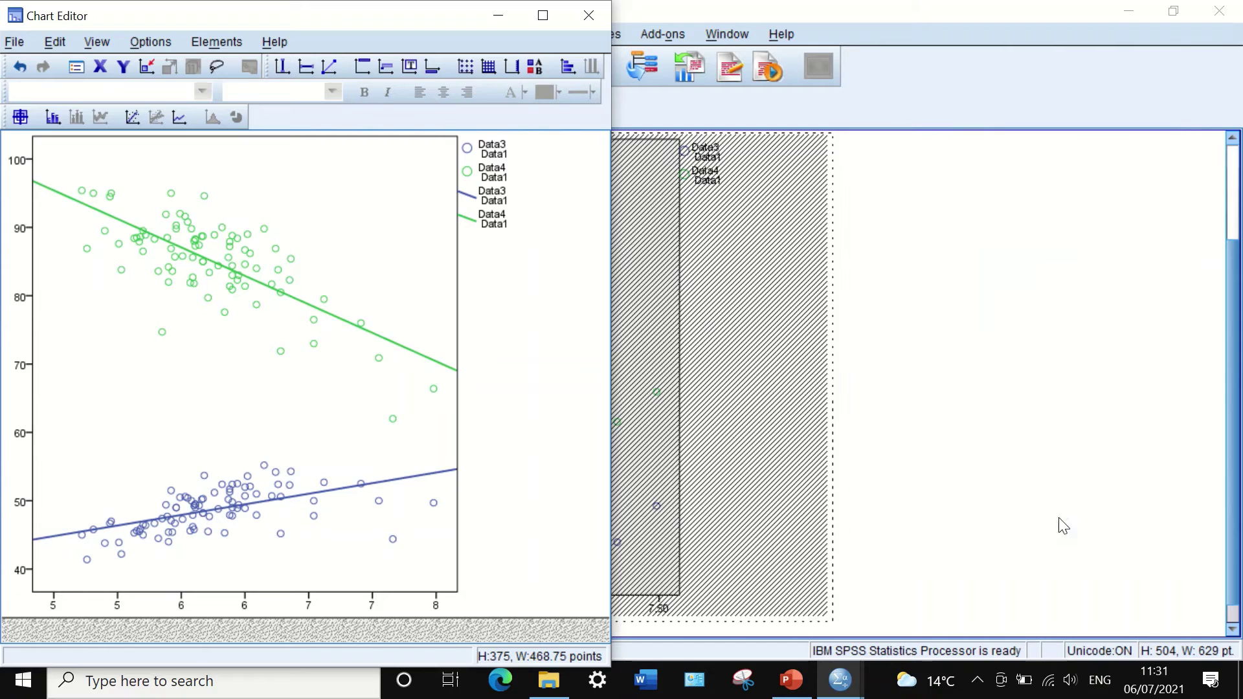
Add a chart title and replace its placeholder text with 'correlation'
click(265, 204)
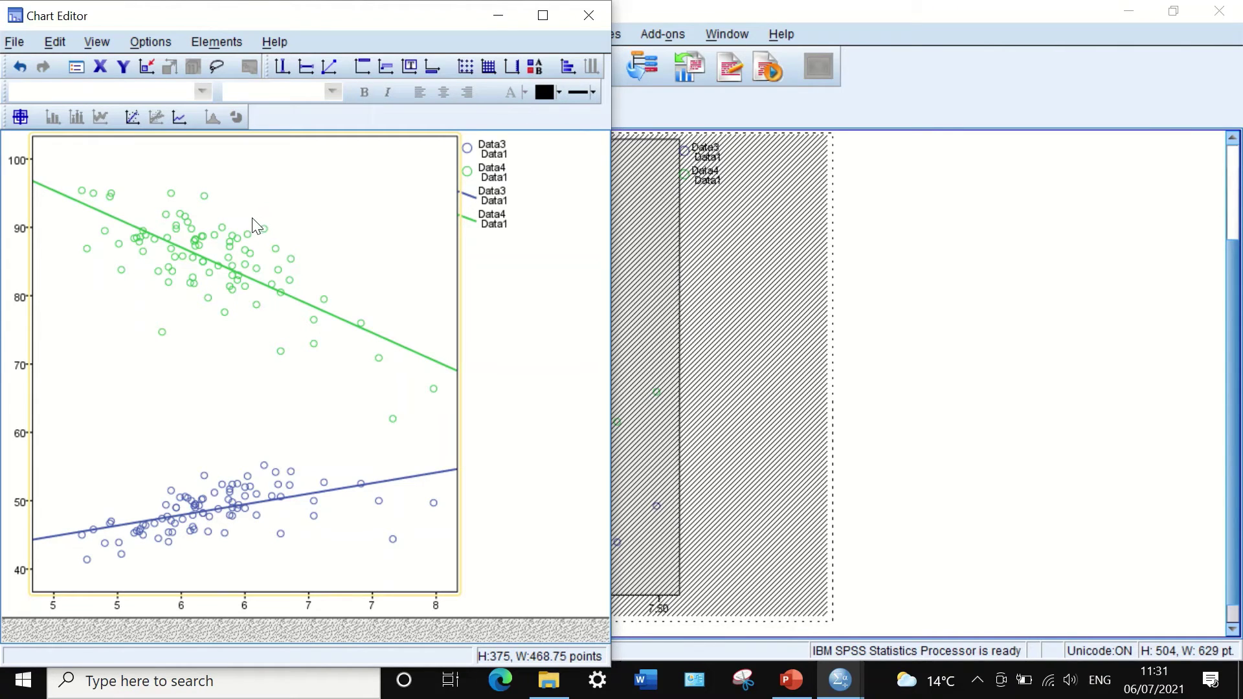
right_click(247, 221)
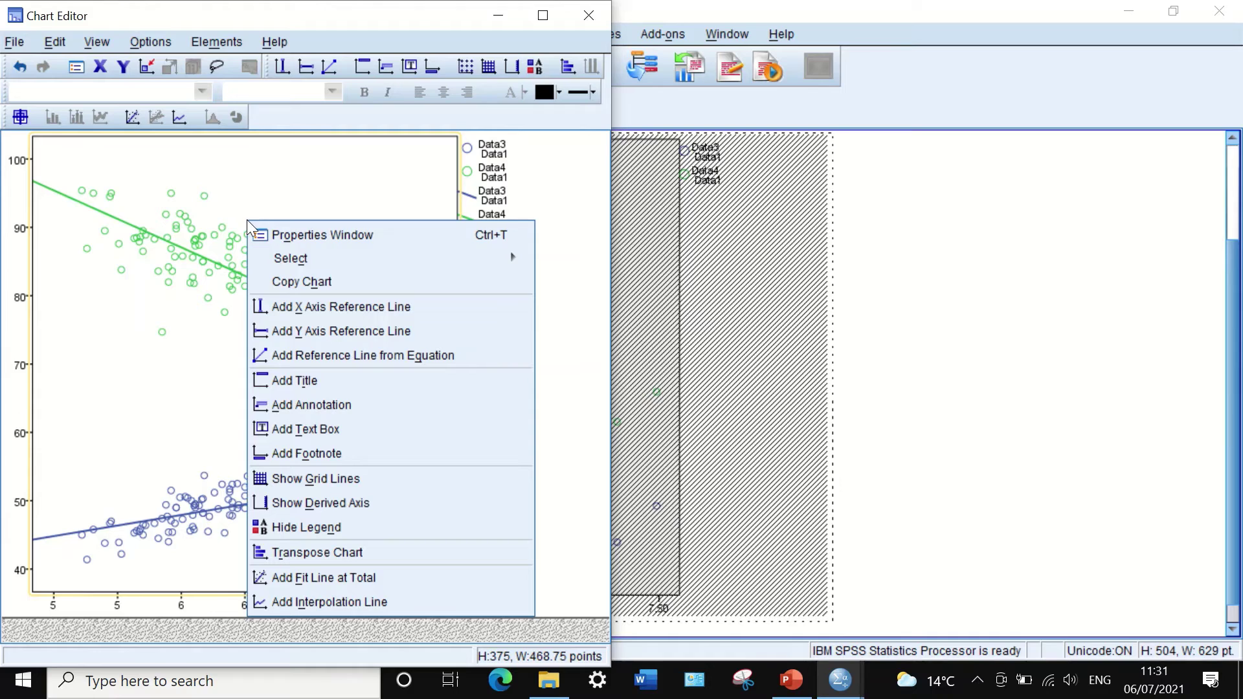
click(313, 381)
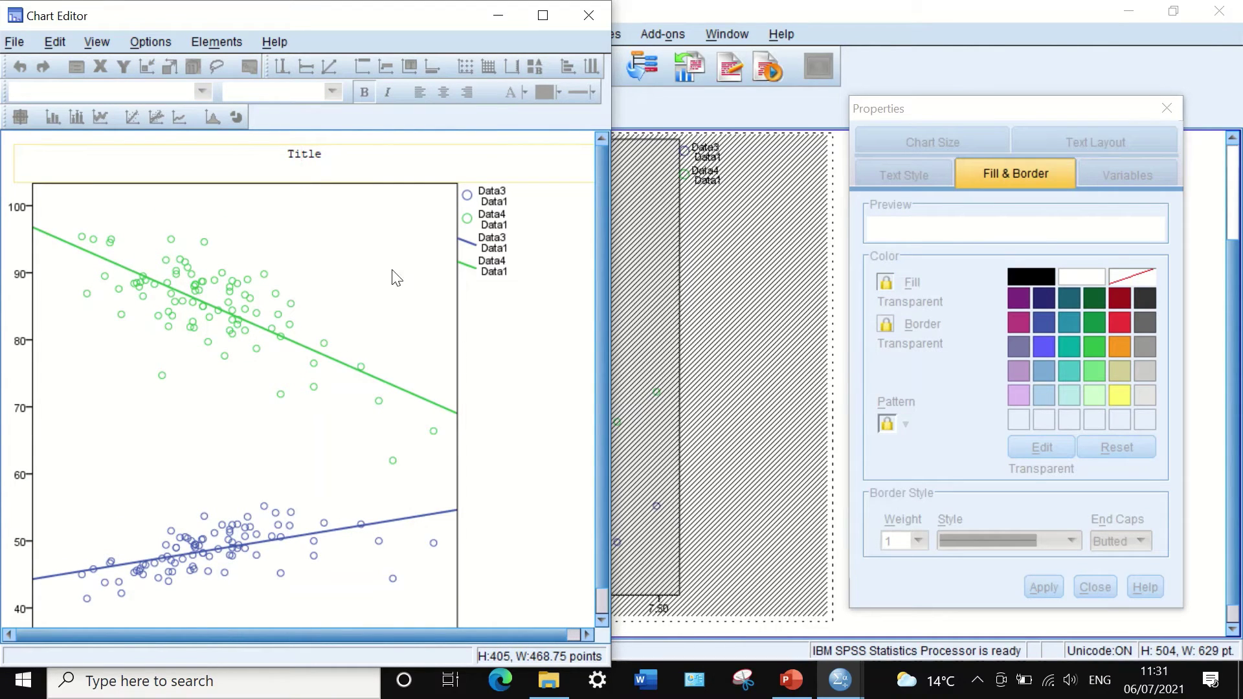
drag(344, 161, 269, 158)
key(BackSpace)
text(correlation)
click(526, 304)
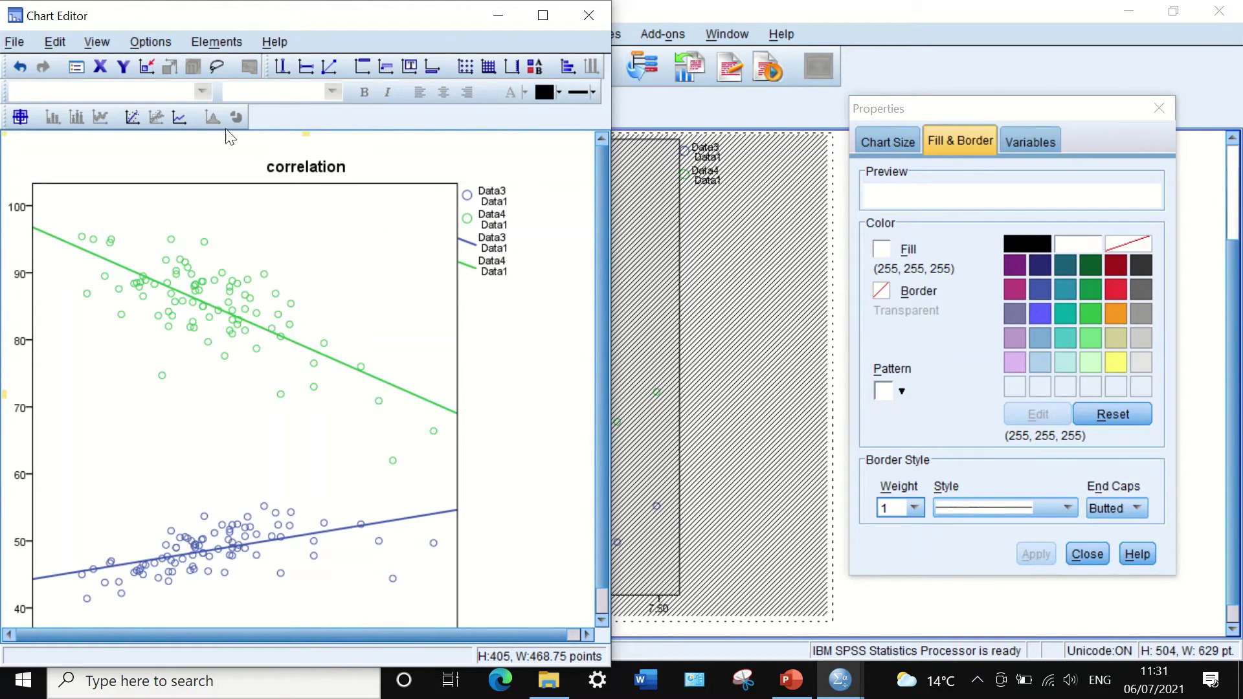
click(208, 40)
click(327, 342)
click(328, 339)
Add a chart footnote and replace its placeholder text with 'figure1'
right_click(328, 338)
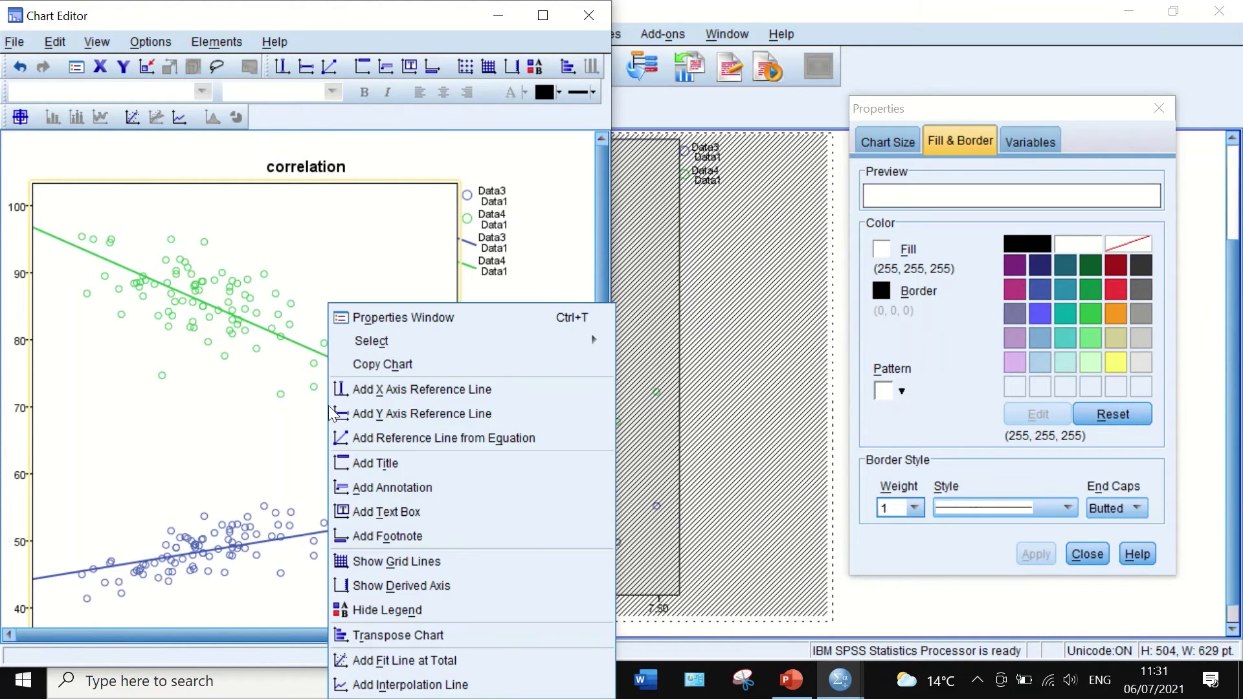
click(346, 537)
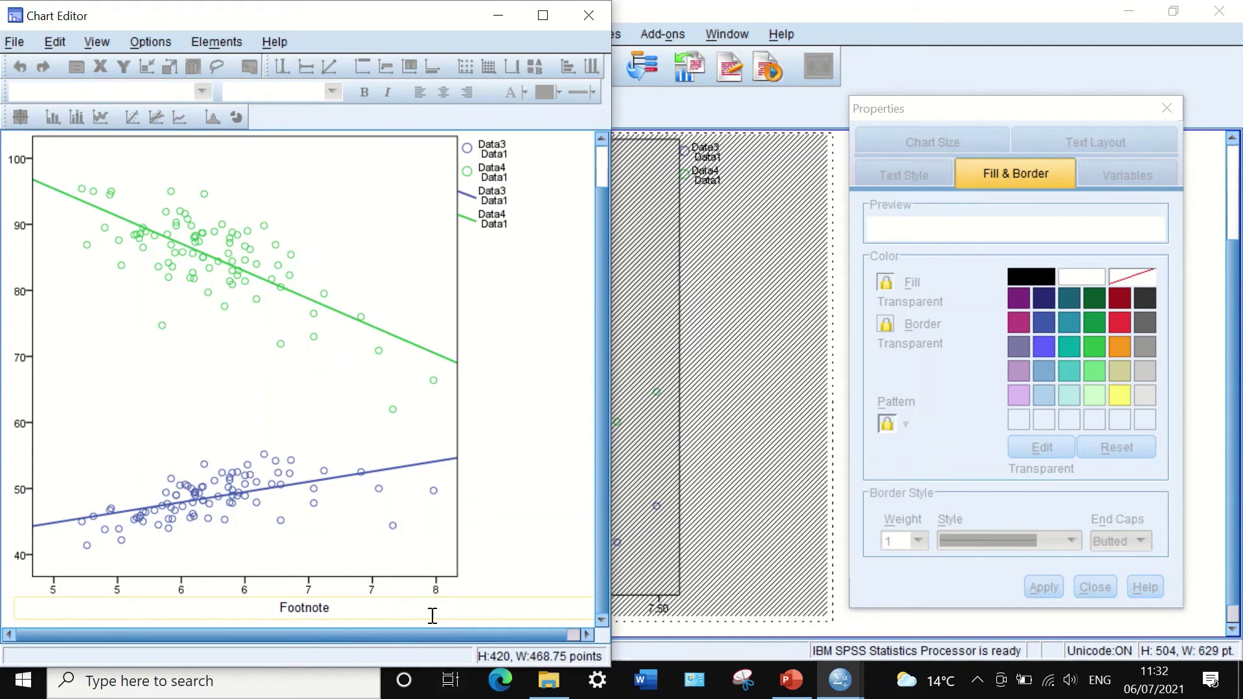
drag(329, 606, 281, 606)
text(figure1)
click(526, 450)
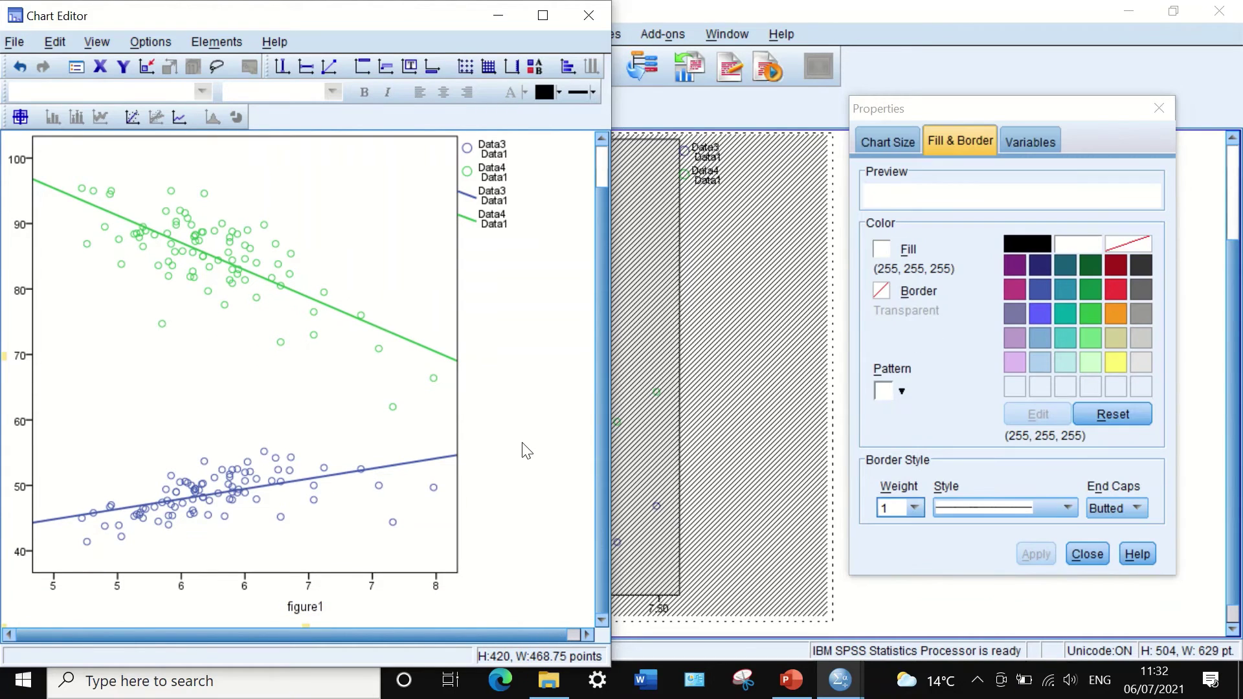
click(259, 286)
Hide the legend, widen the Chart Editor window, then show the legend again
right_click(267, 215)
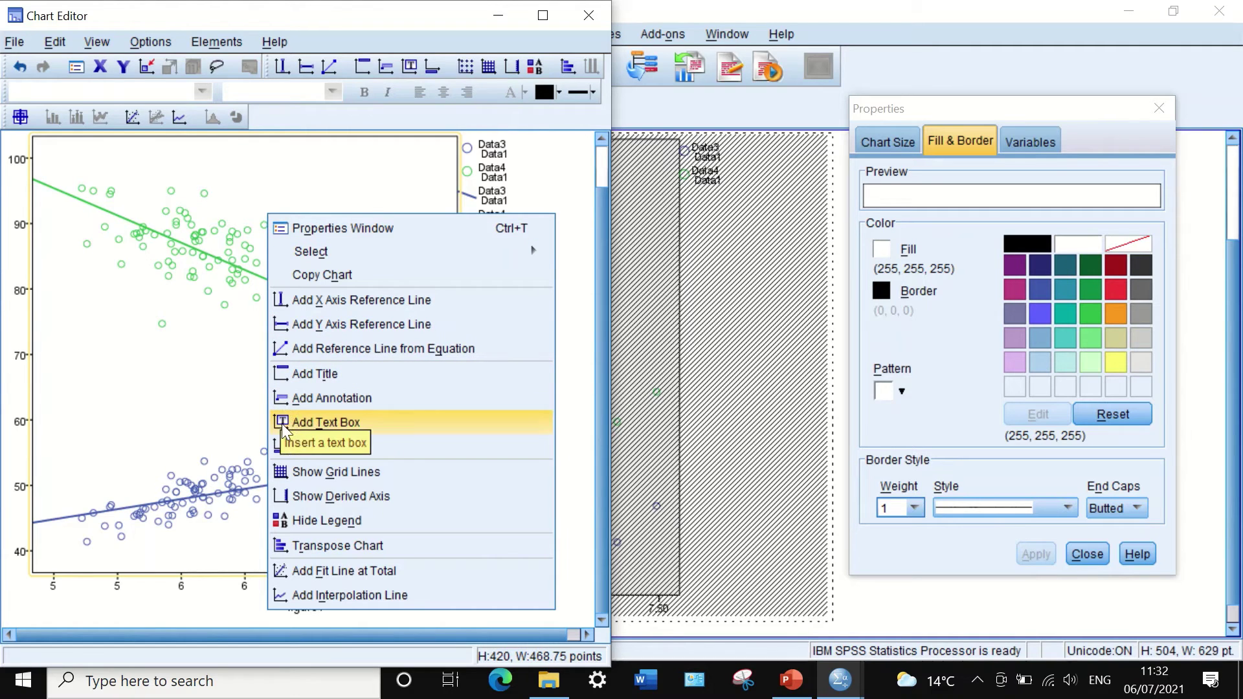
click(298, 516)
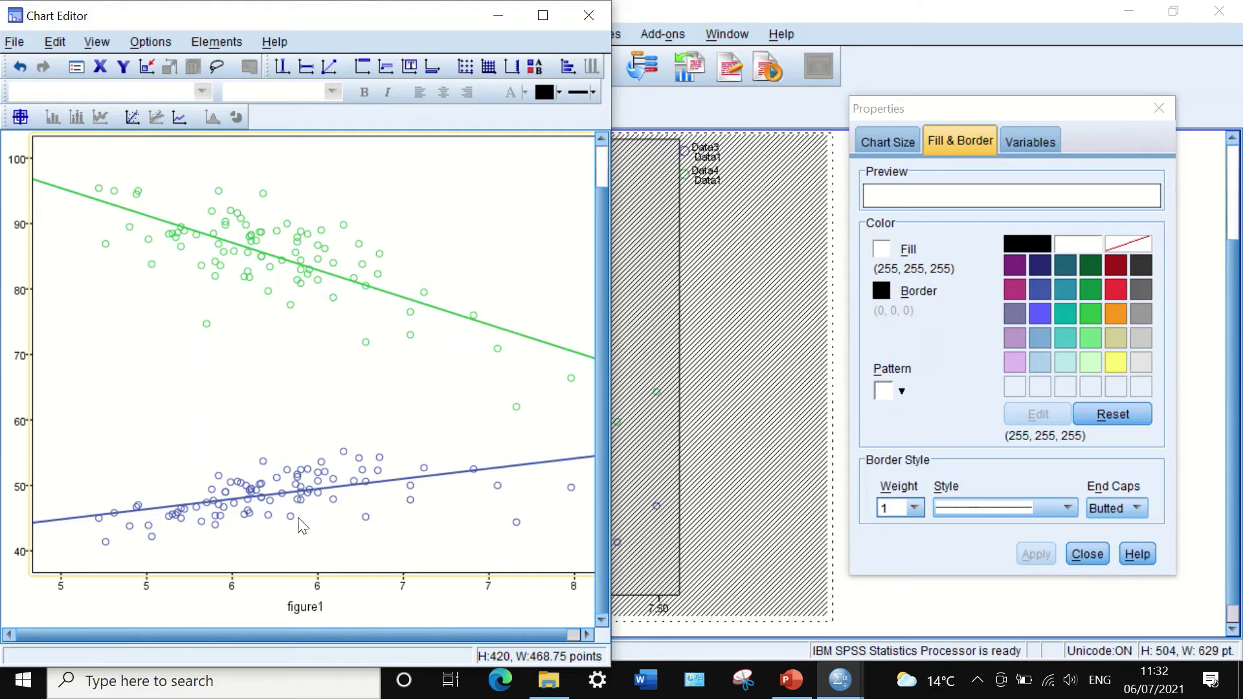
drag(611, 601, 749, 601)
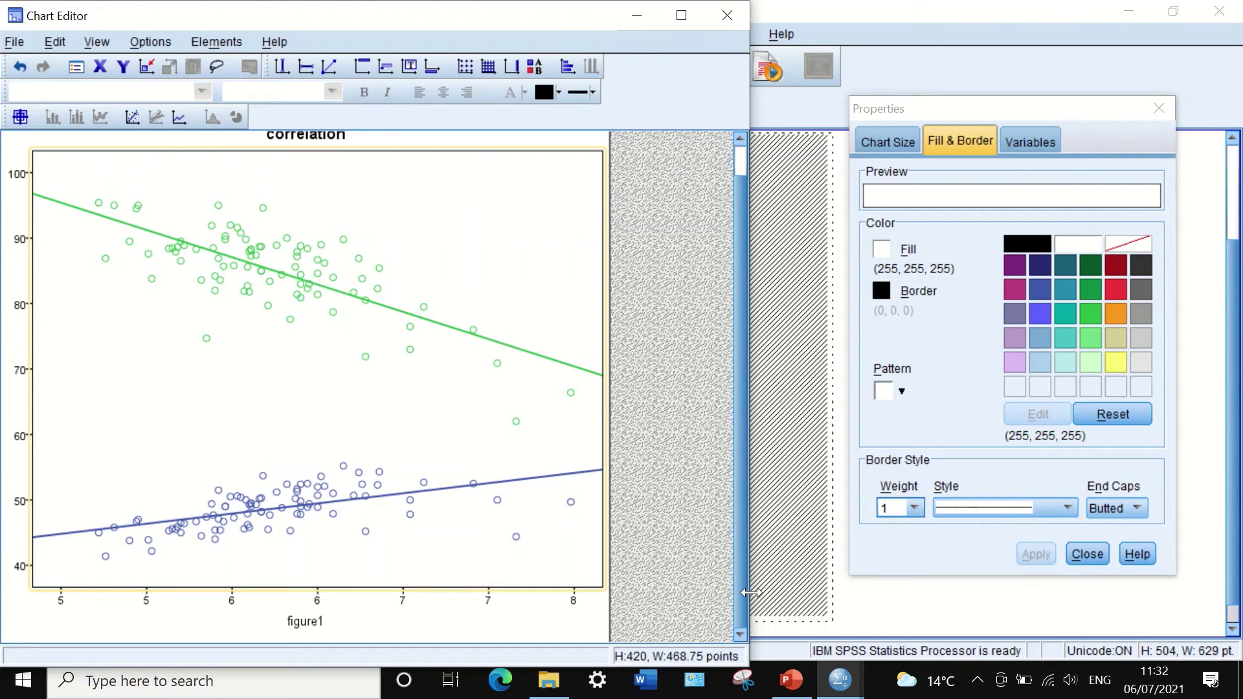
right_click(354, 206)
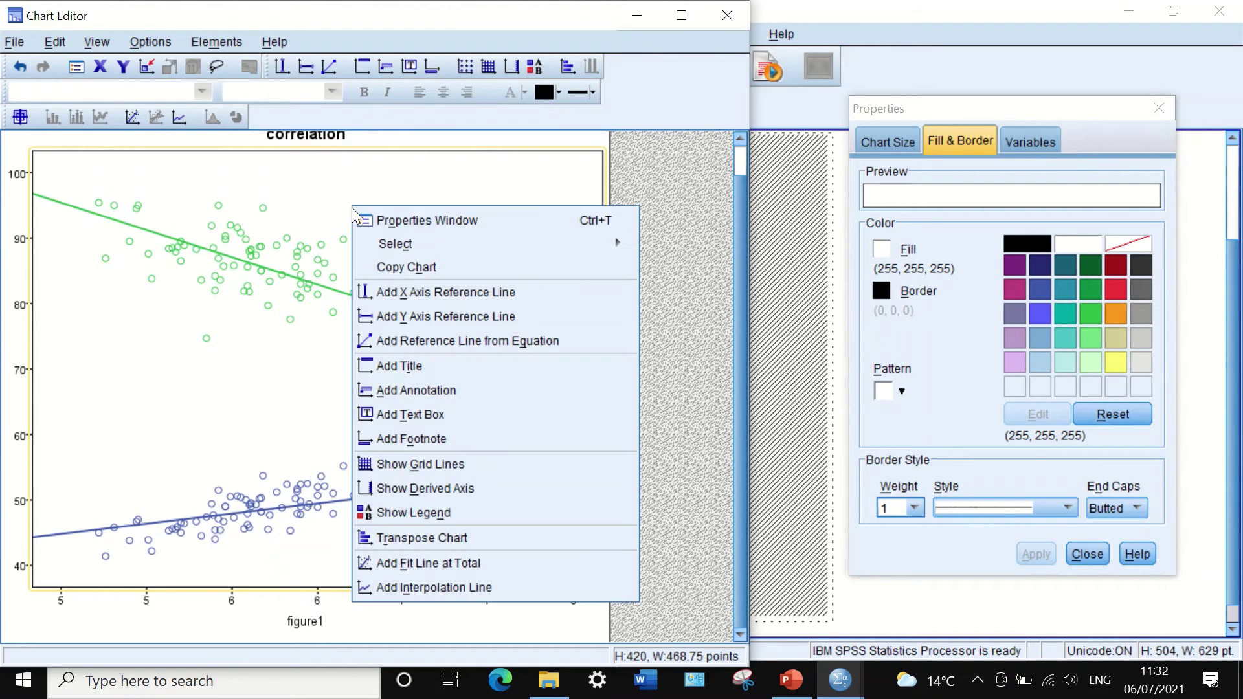
click(411, 511)
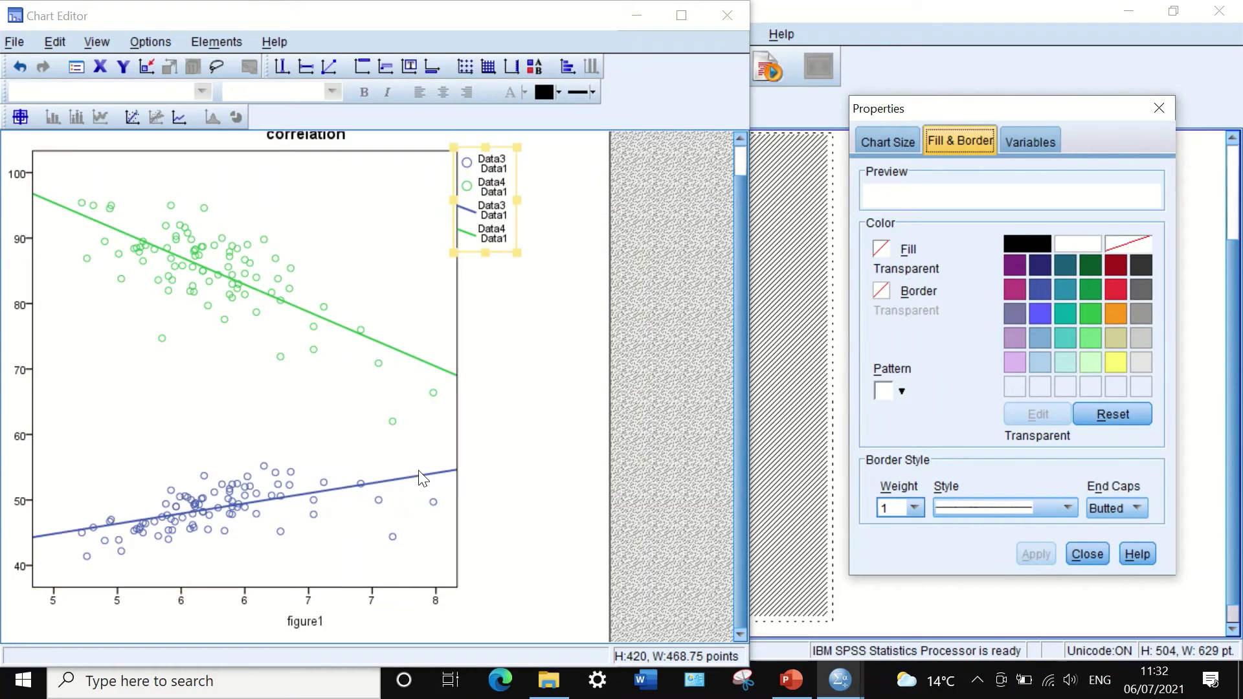
Transpose the chart twice so Data1 stays on the horizontal axis
right_click(301, 249)
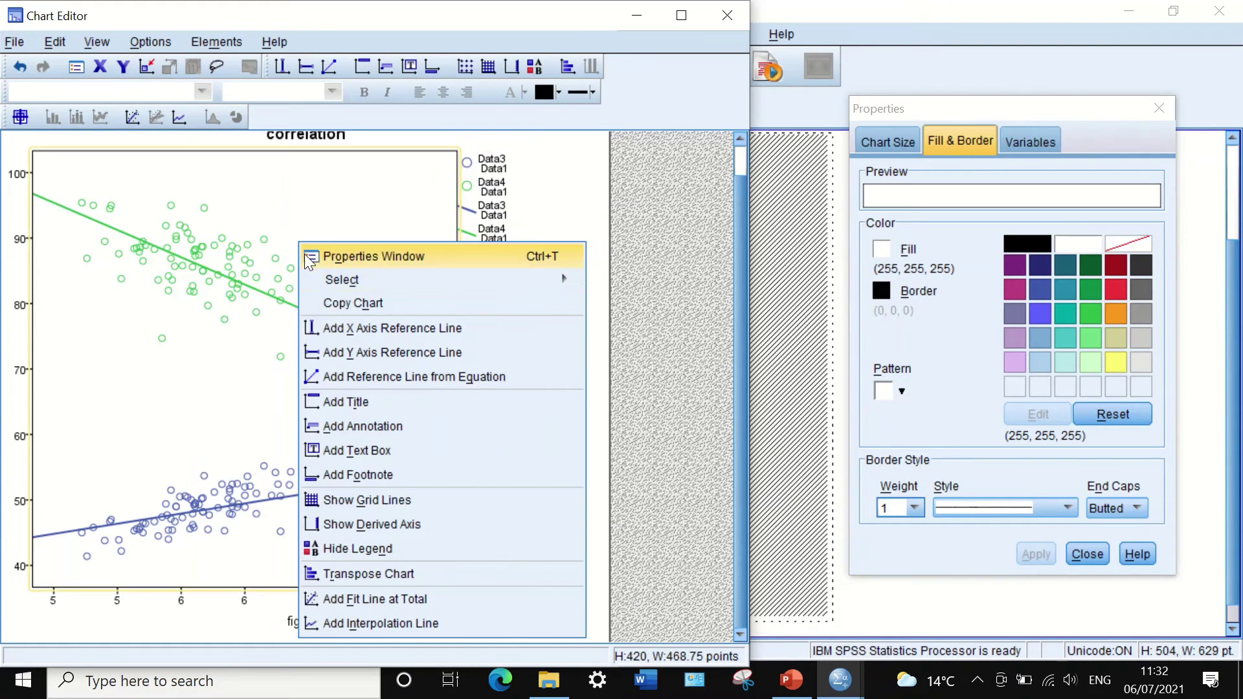
click(381, 577)
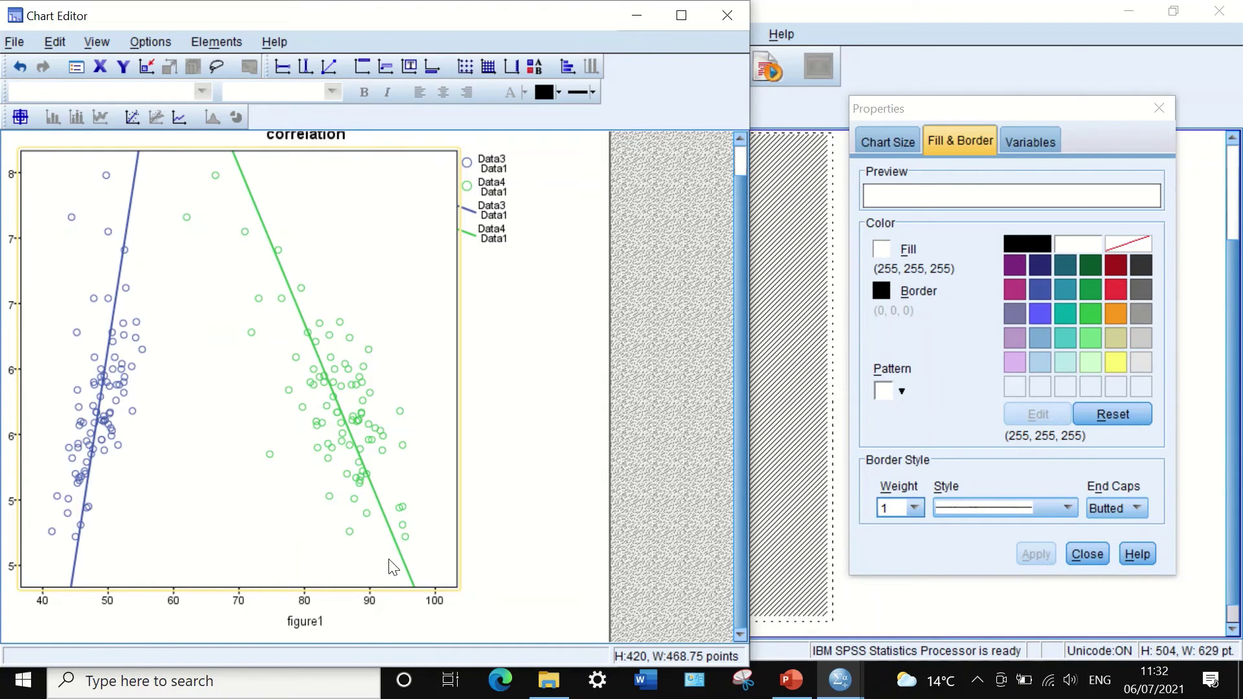
right_click(237, 240)
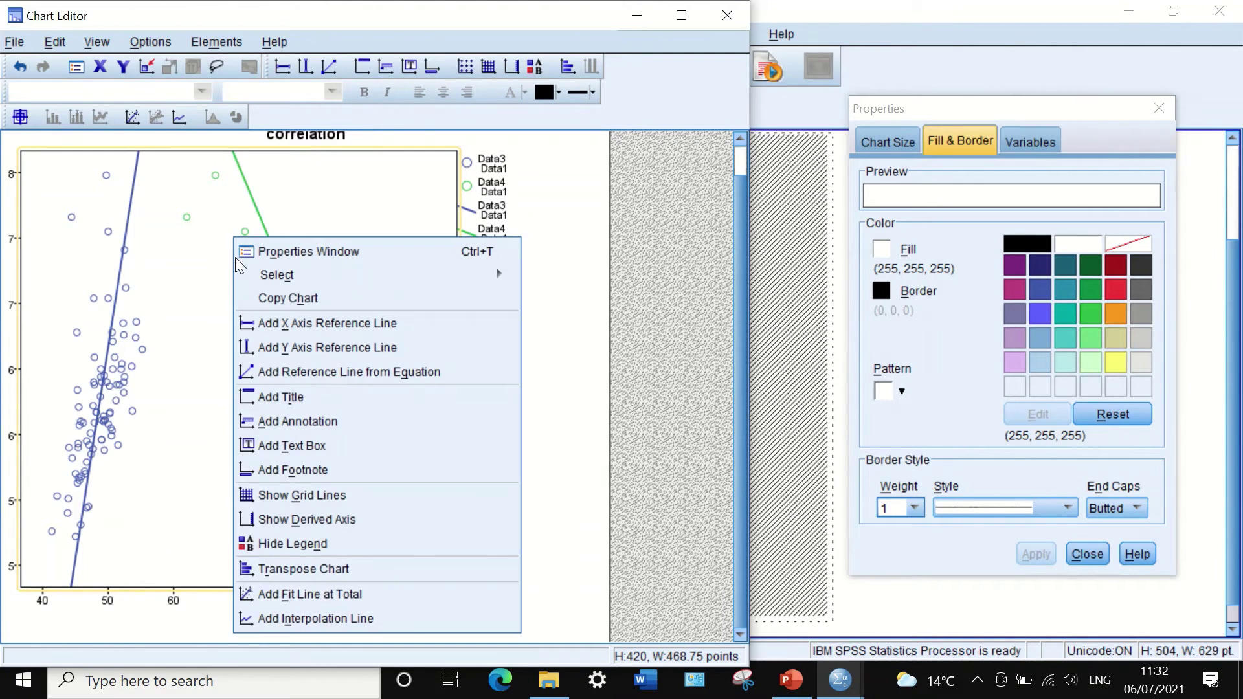
click(314, 567)
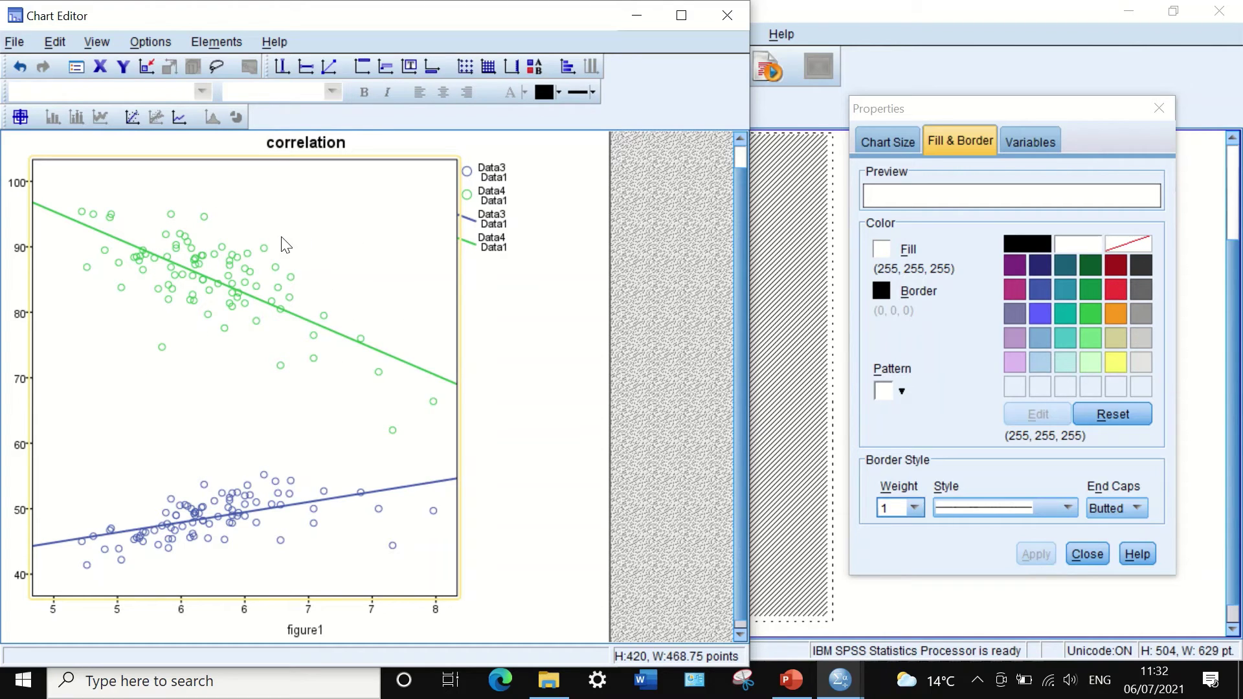
Close the properties panel and the Chart Editor, returning to the Viewer's 'correlation' scatterplot
click(1158, 112)
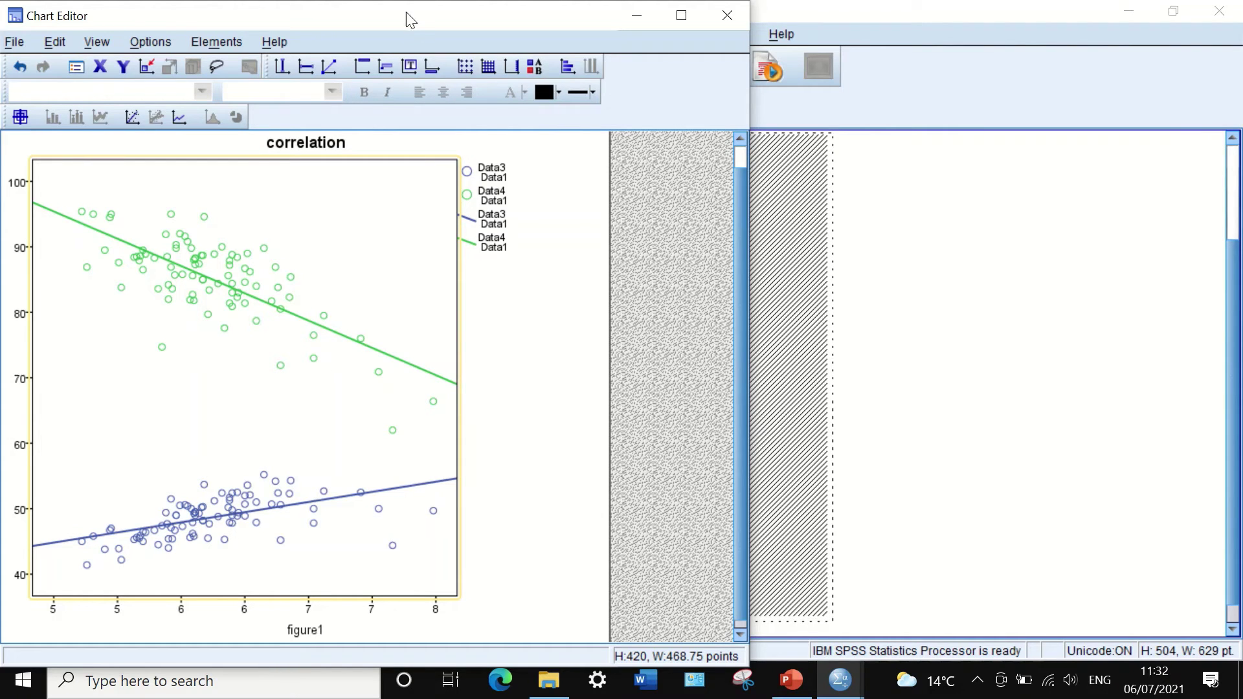
drag(406, 11, 555, 11)
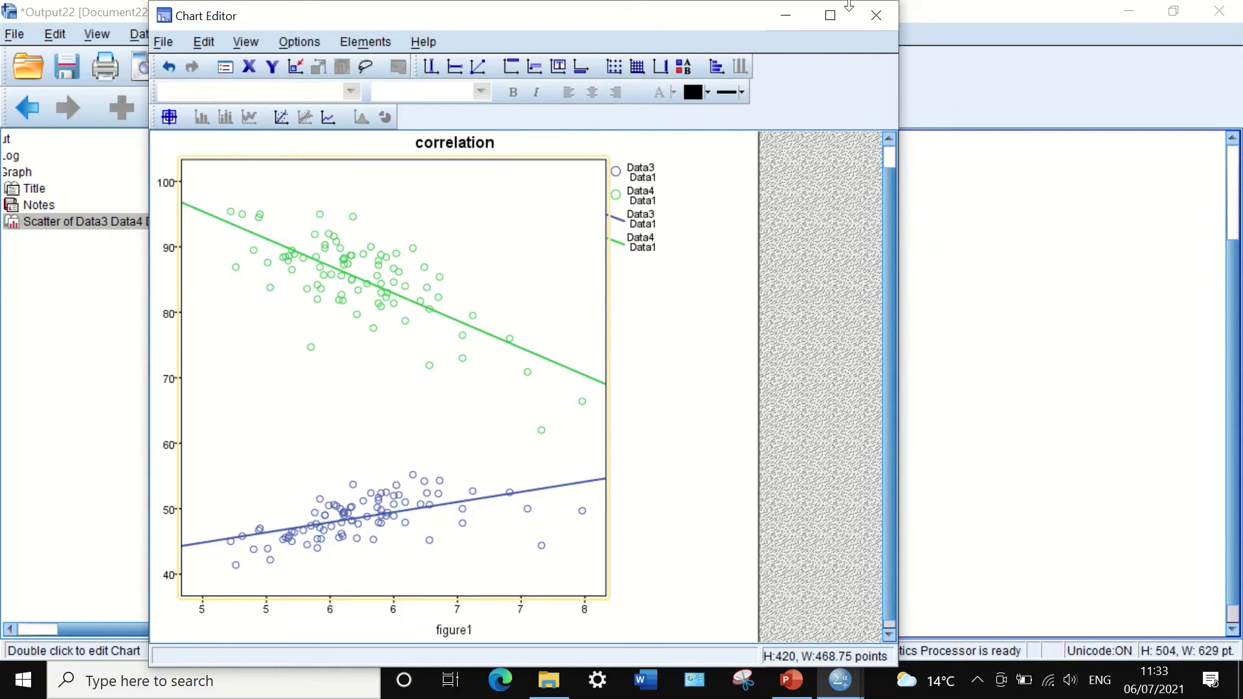
click(876, 15)
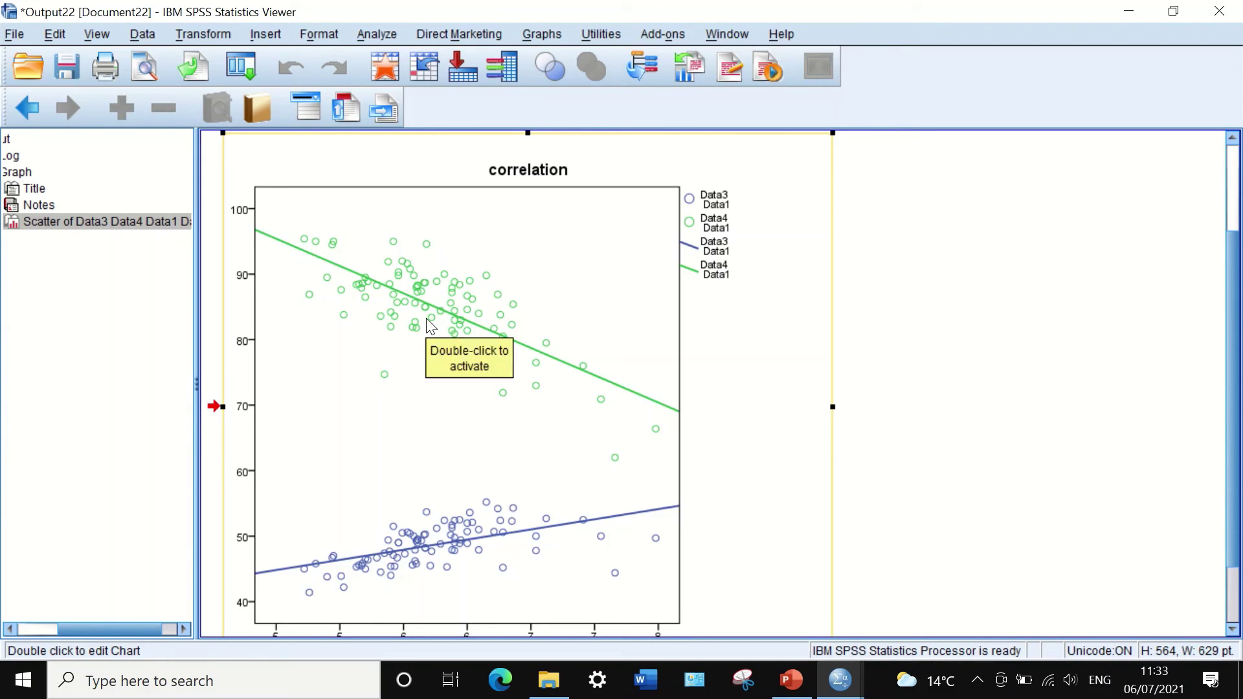
Export the selected chart from the Viewer, keeping PDF as the file type
right_click(388, 311)
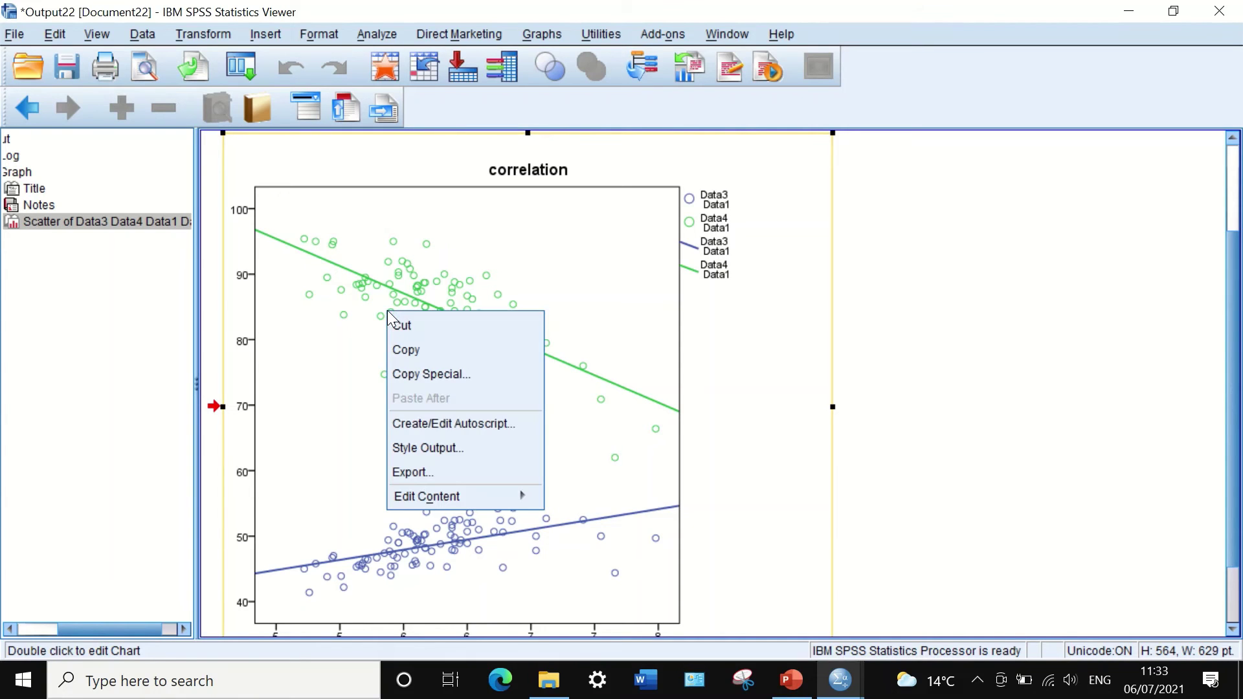
click(422, 468)
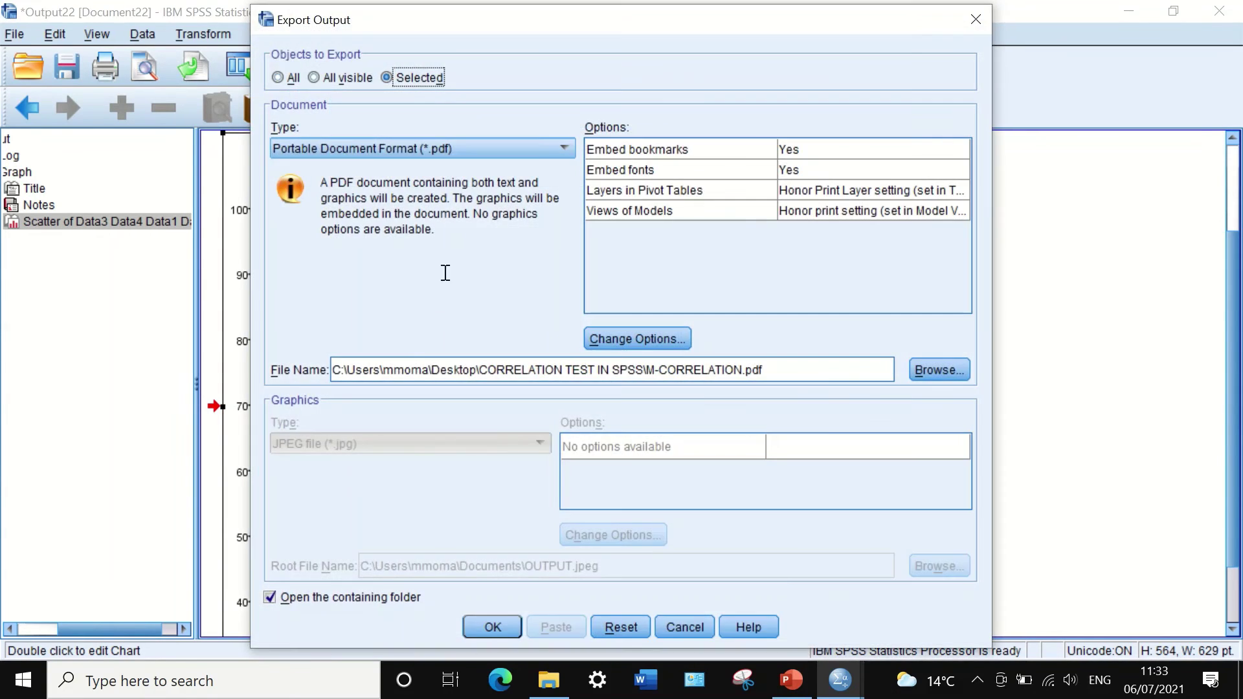
click(534, 148)
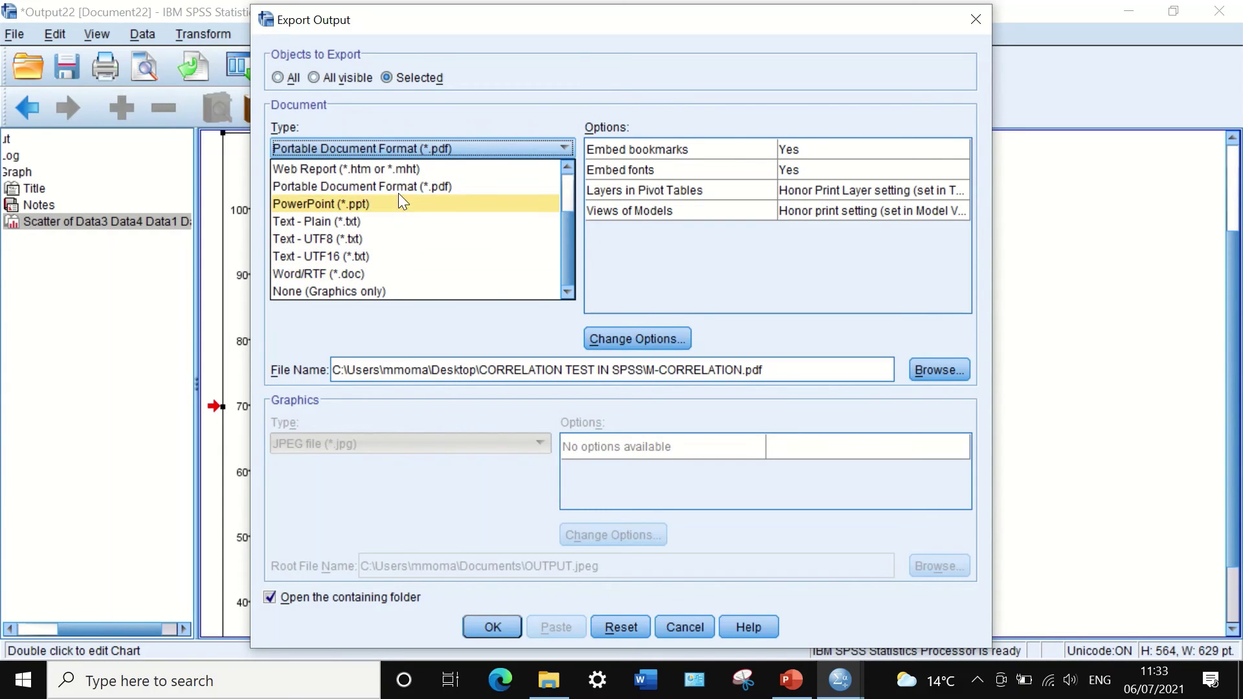
scroll(404, 203, up, 2)
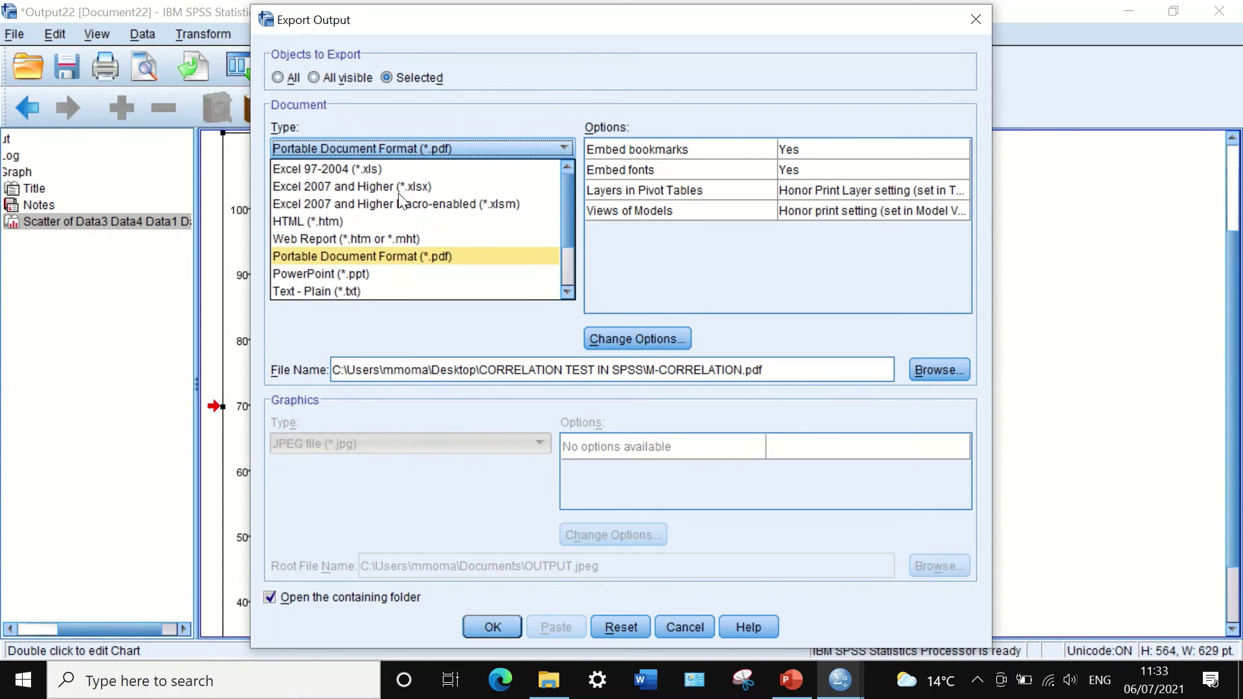
scroll(400, 199, down, 1)
click(407, 199)
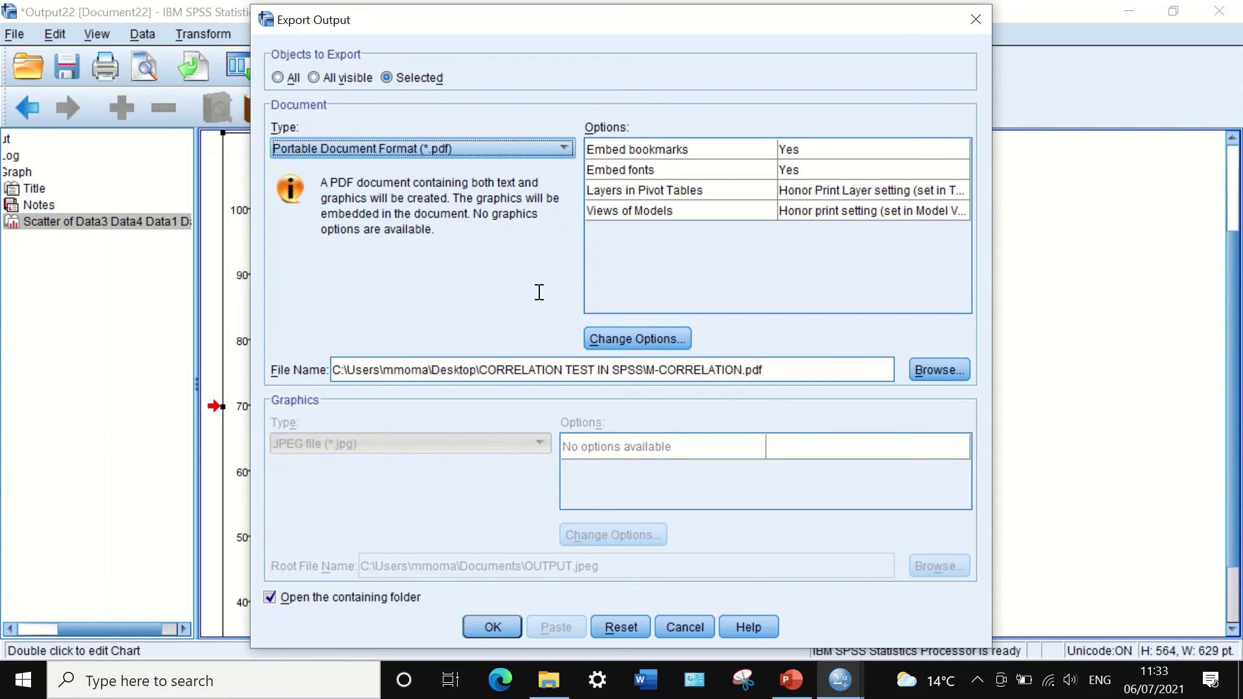
Set the export destination to Desktop\CORRELATION TEST IN SPSS\overlay.pdf
click(946, 372)
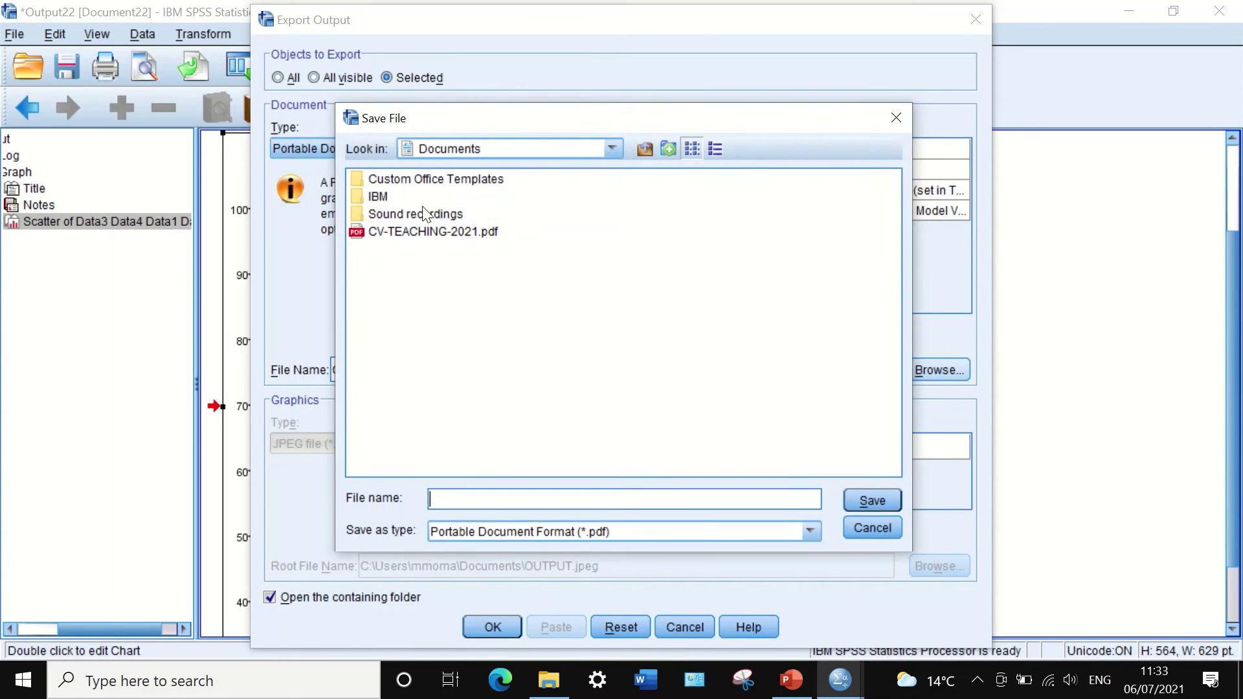
click(445, 149)
scroll(442, 177, up, 2)
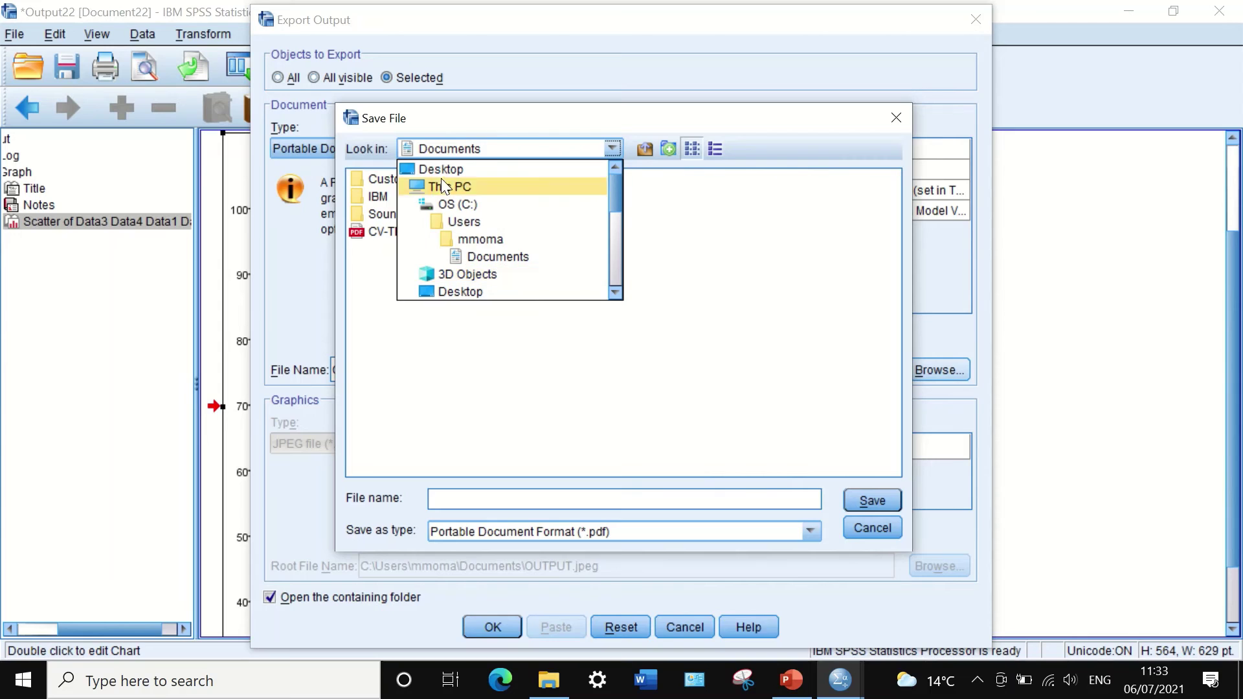
click(440, 175)
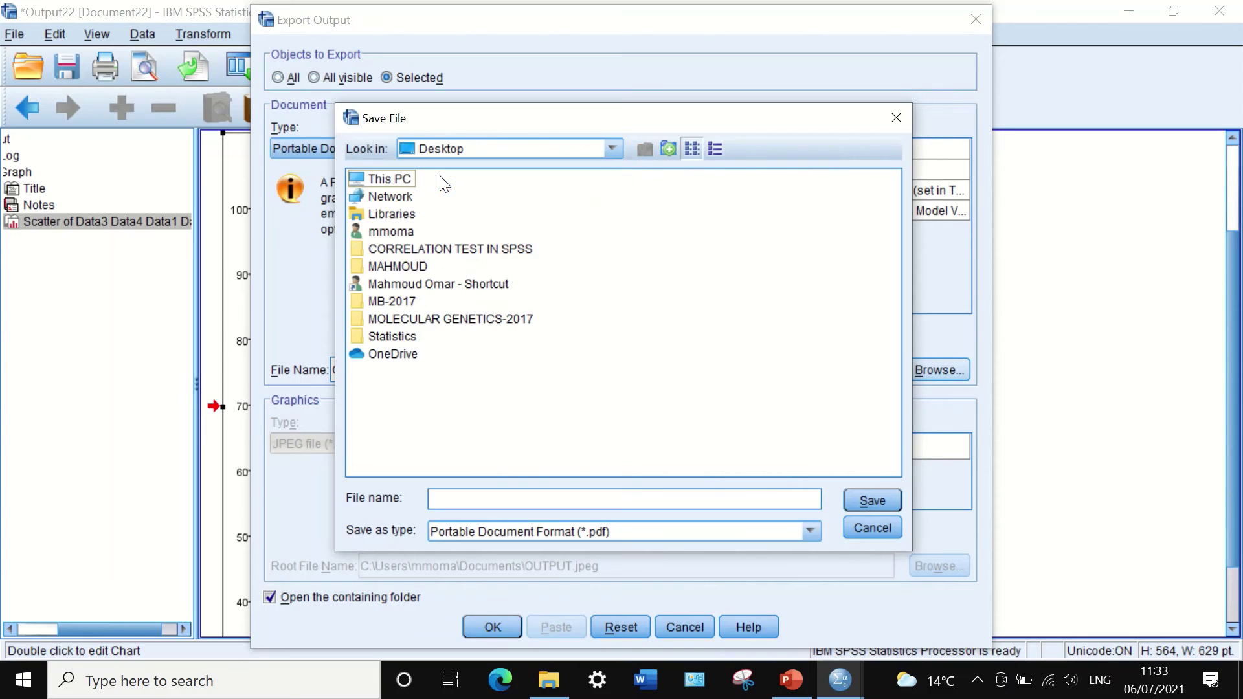
double_click(402, 250)
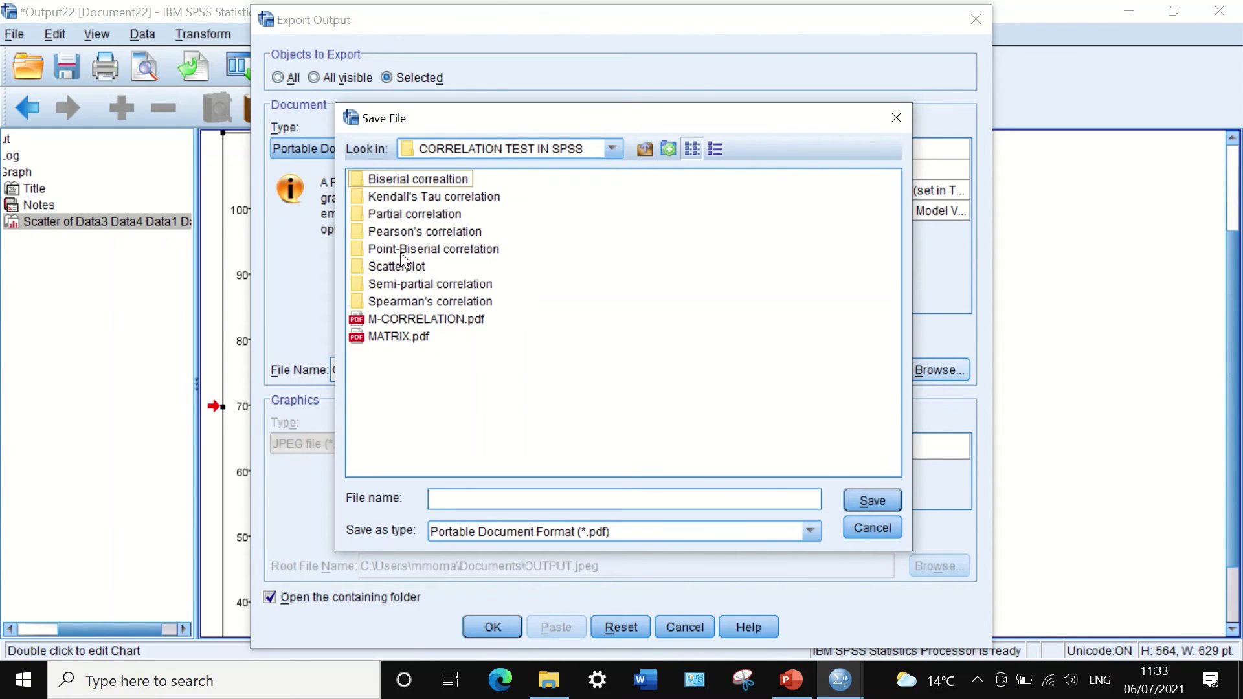
click(448, 496)
text(ov)
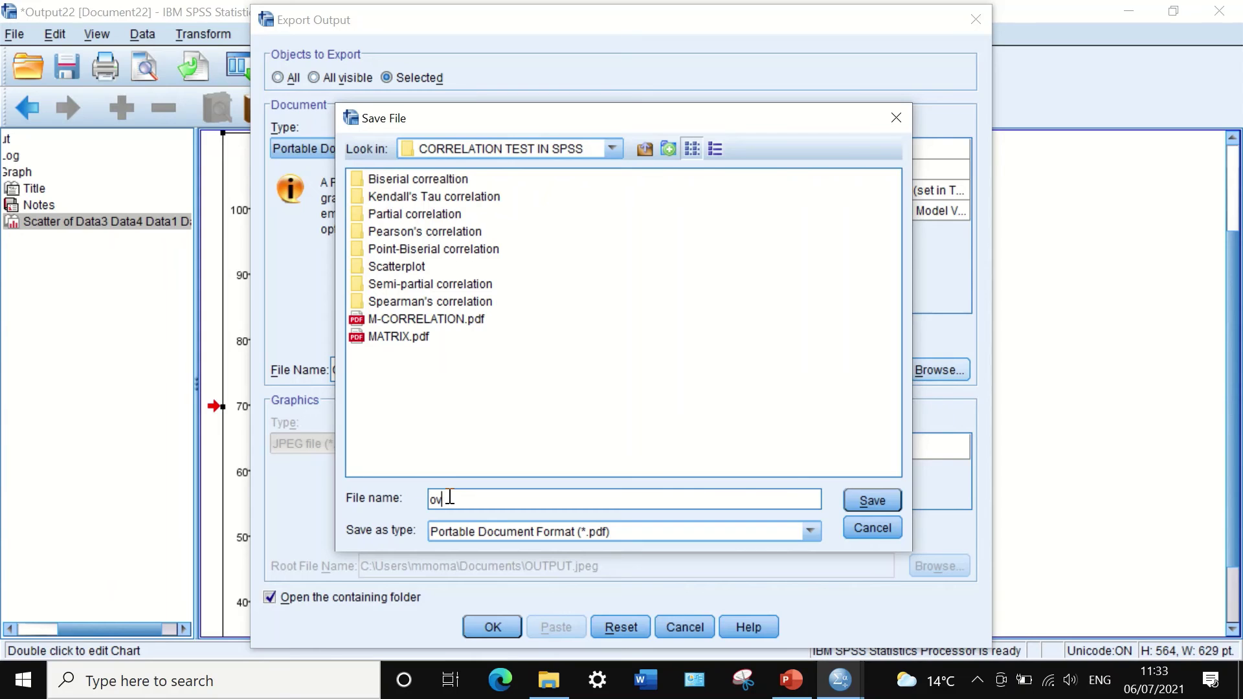
text(erlay)
click(880, 492)
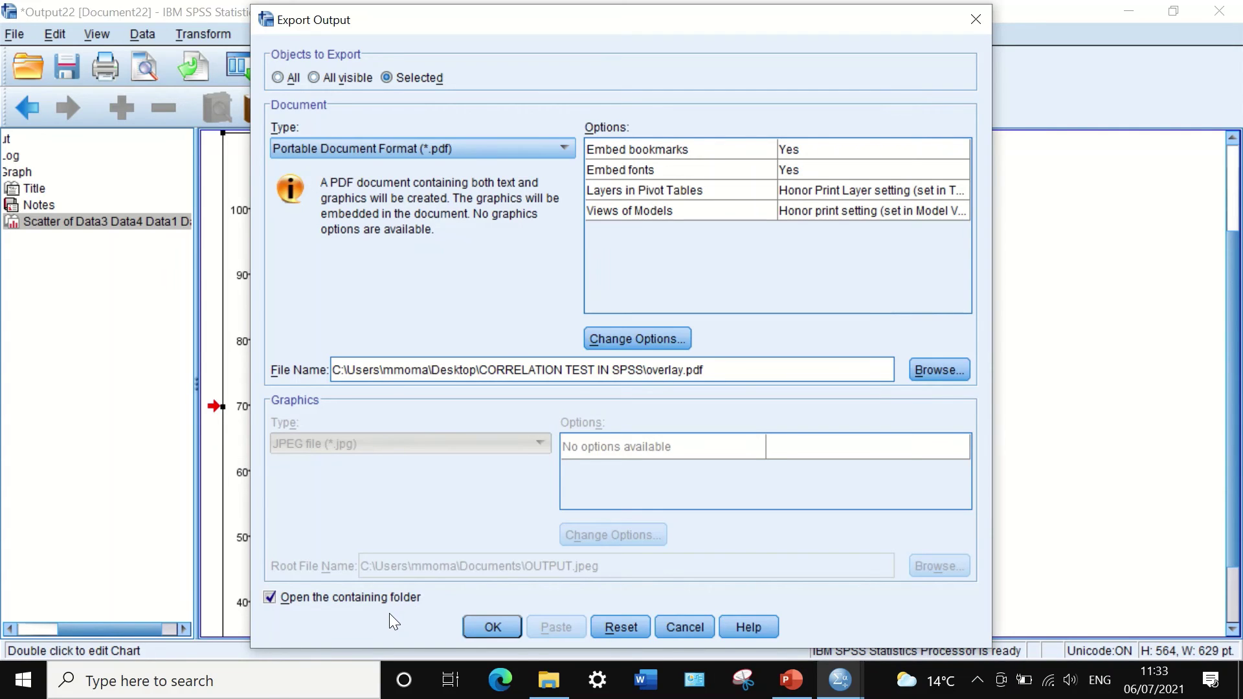
click(495, 625)
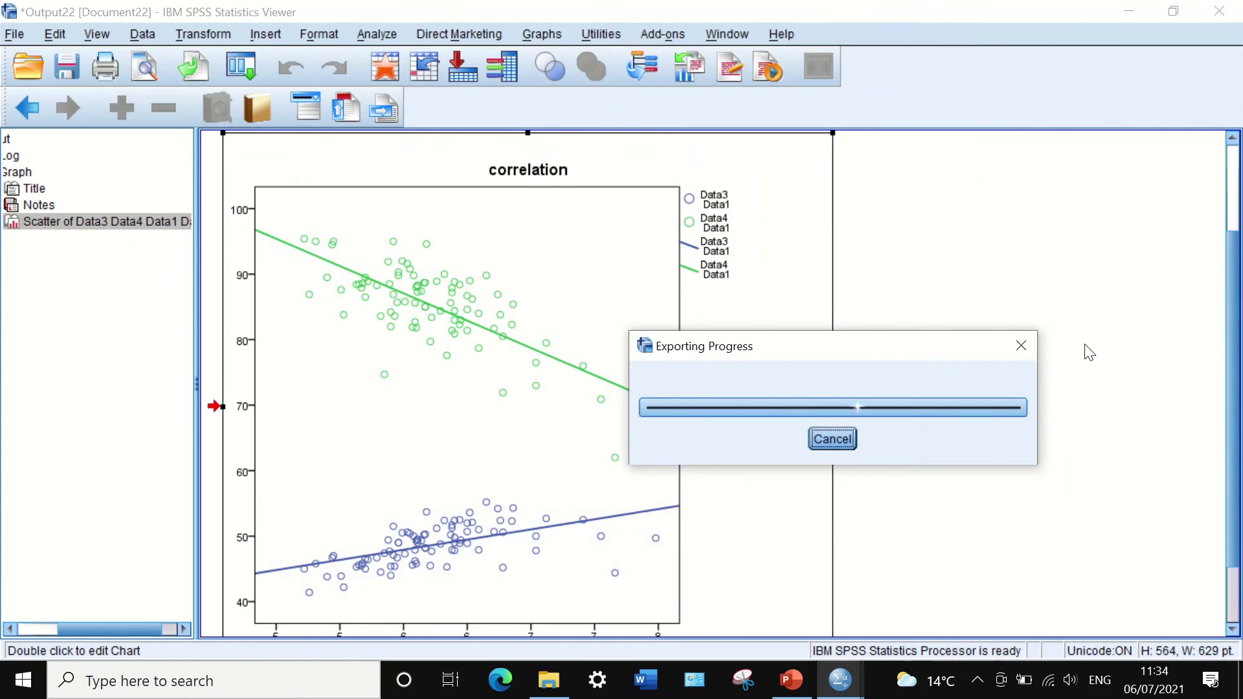
key(alt+Tab)
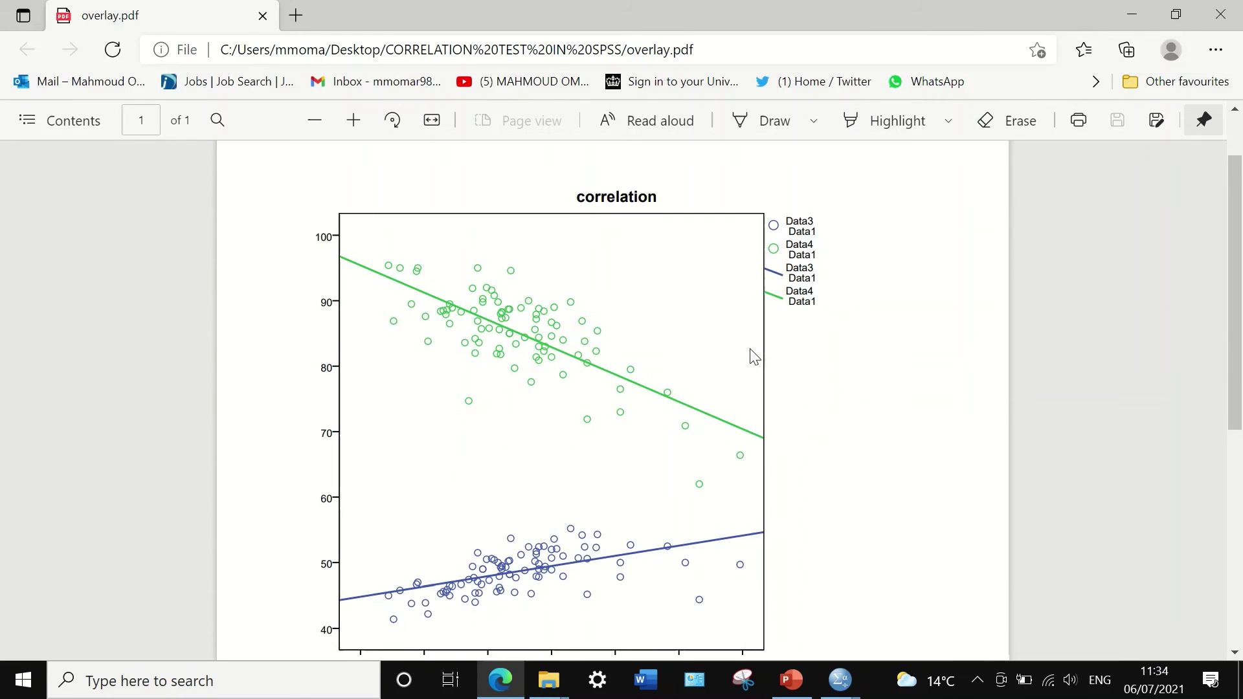
click(1220, 14)
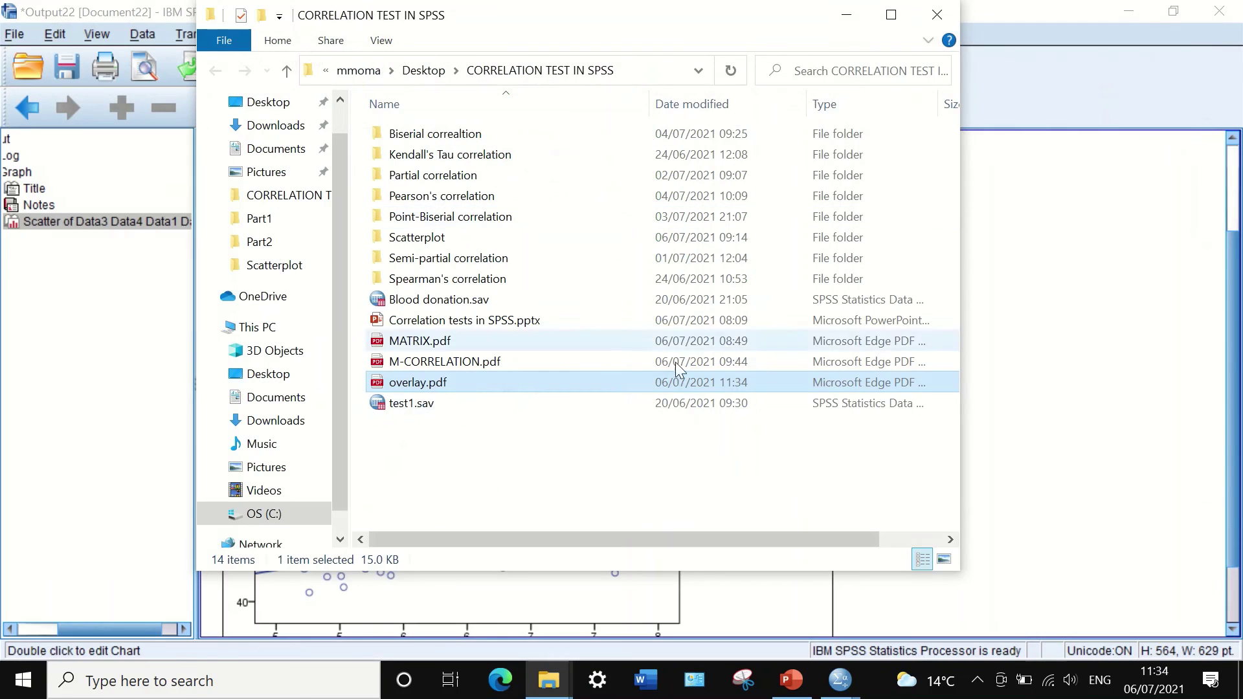
click(936, 14)
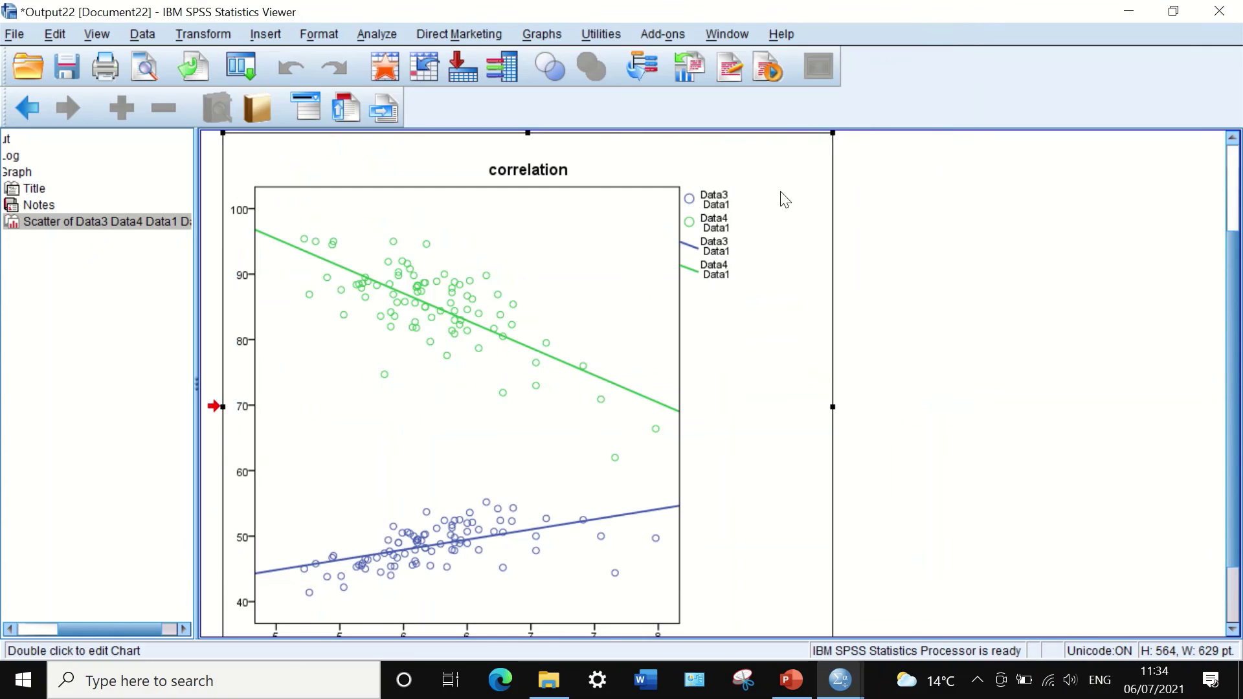
Use Copy Special on the scatterplot with Image (JPG, PNG) ticked alongside the default formats
right_click(463, 303)
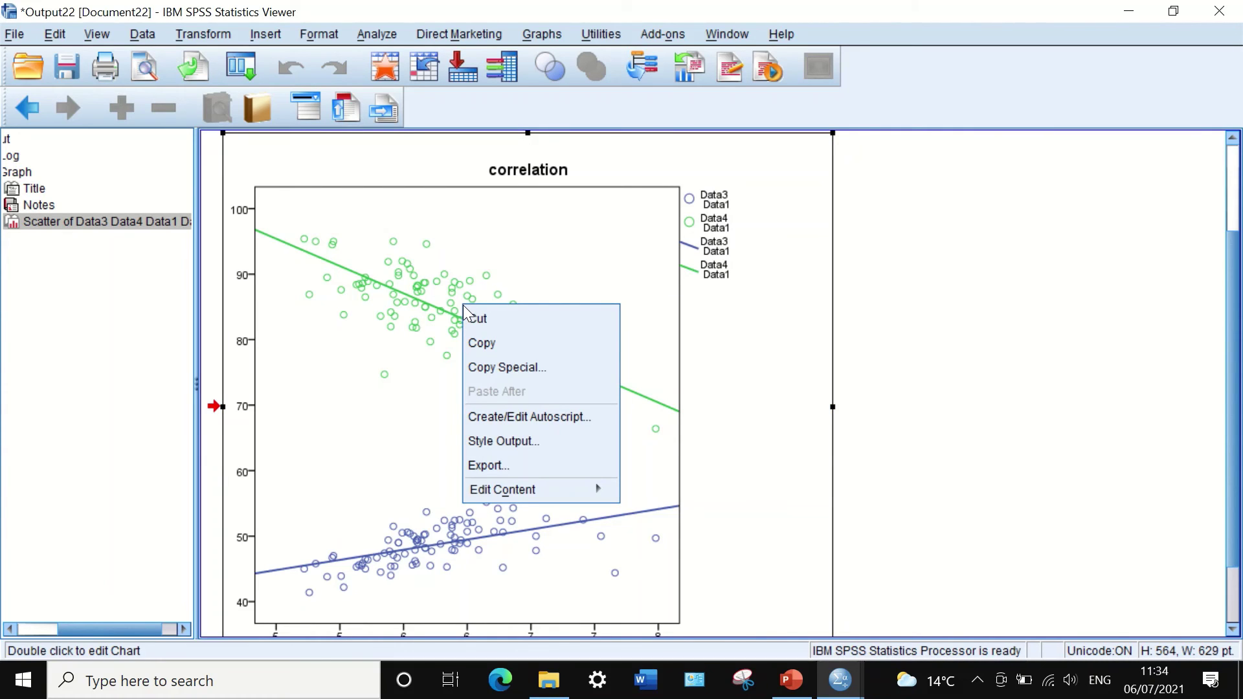
click(510, 366)
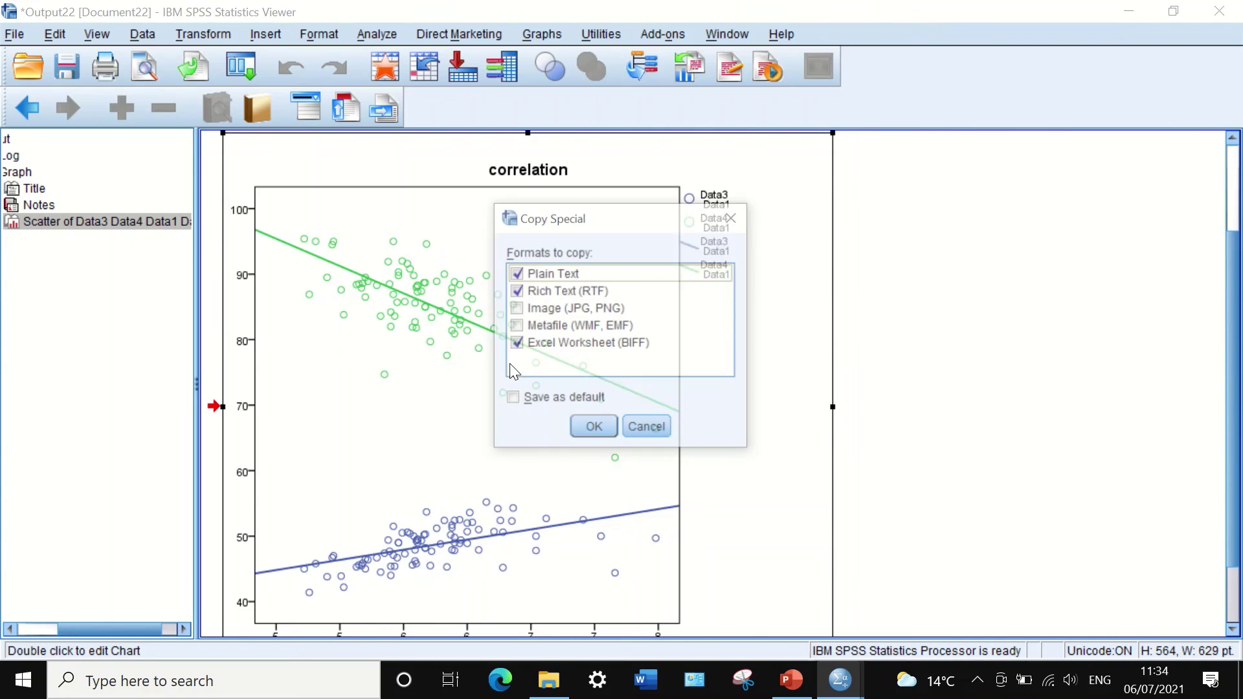
click(531, 310)
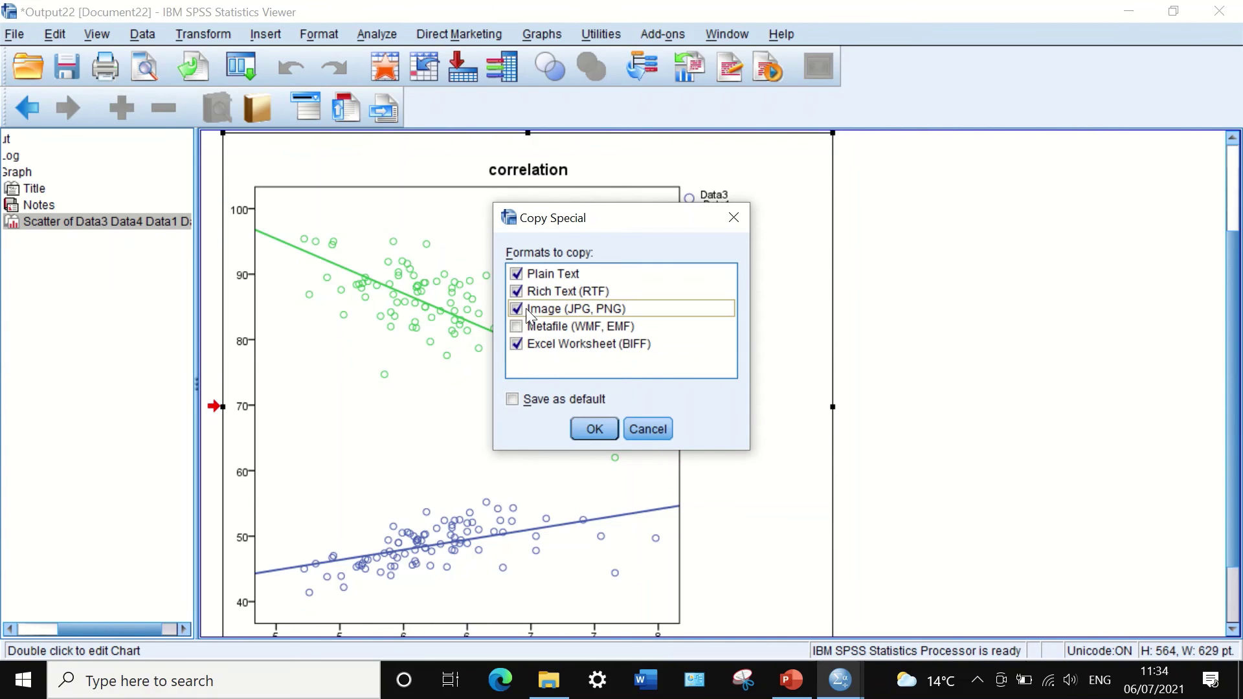
click(593, 429)
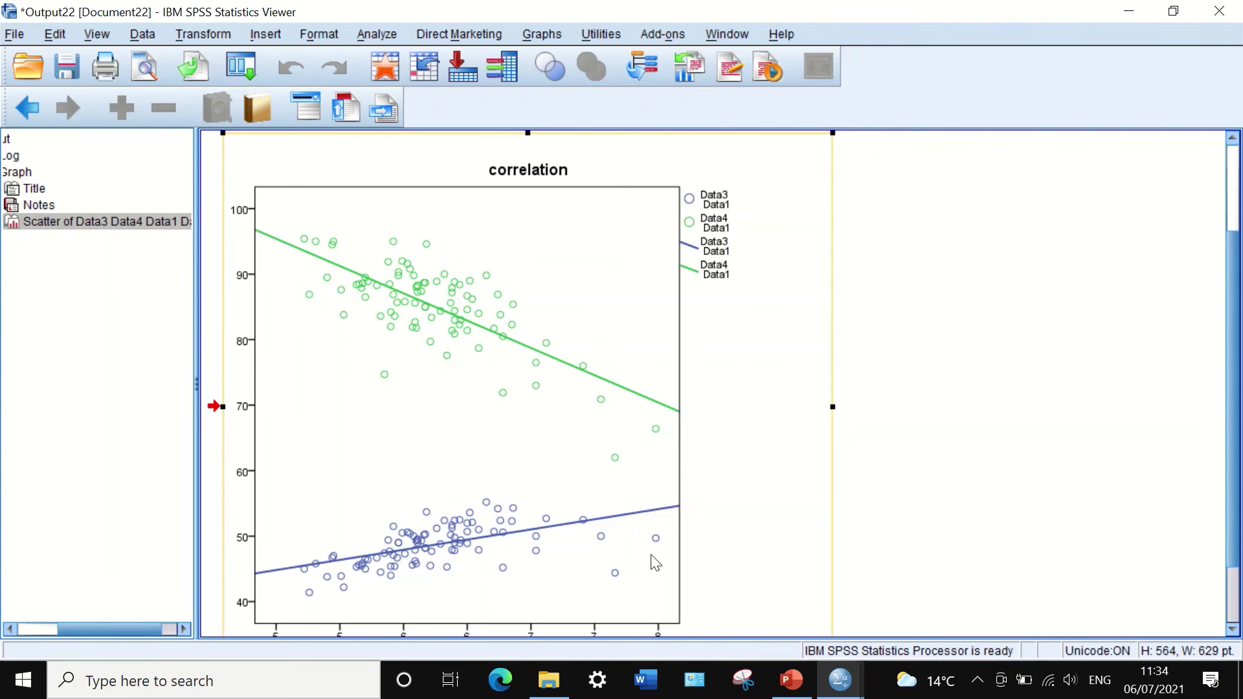
In a new blank PowerPoint presentation, paste the chart into the title placeholder as a Picture, then close it
click(791, 680)
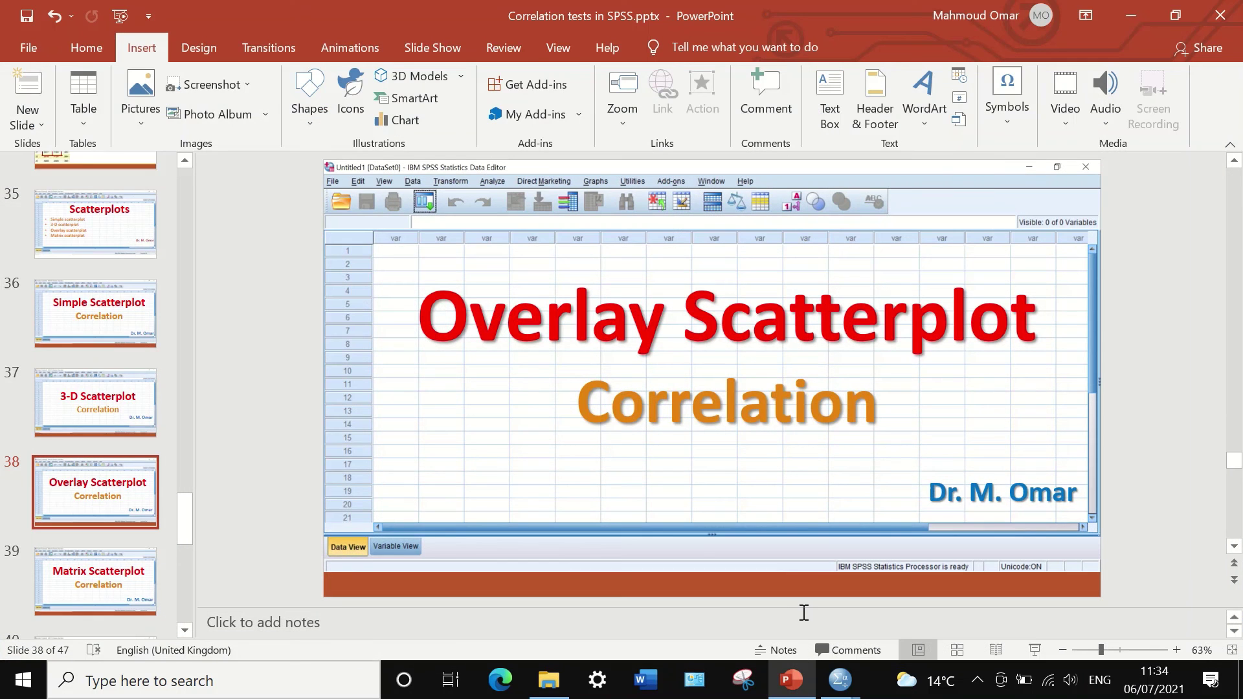
key(ctrl+n)
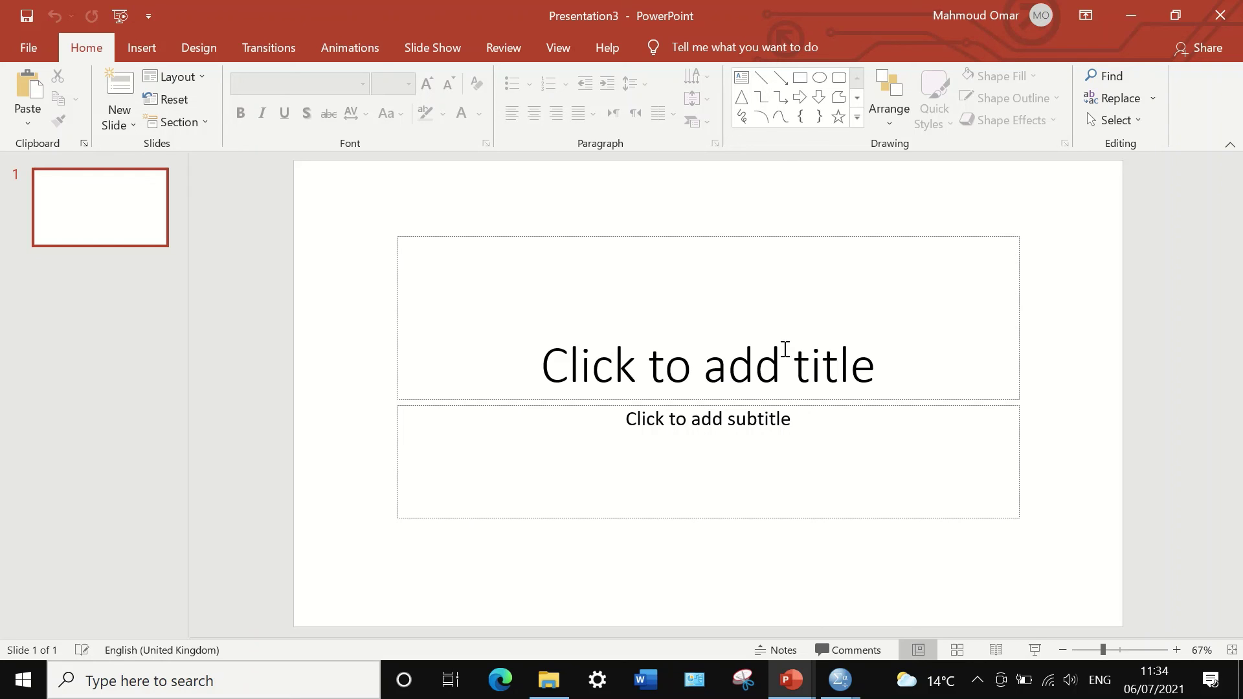
click(760, 317)
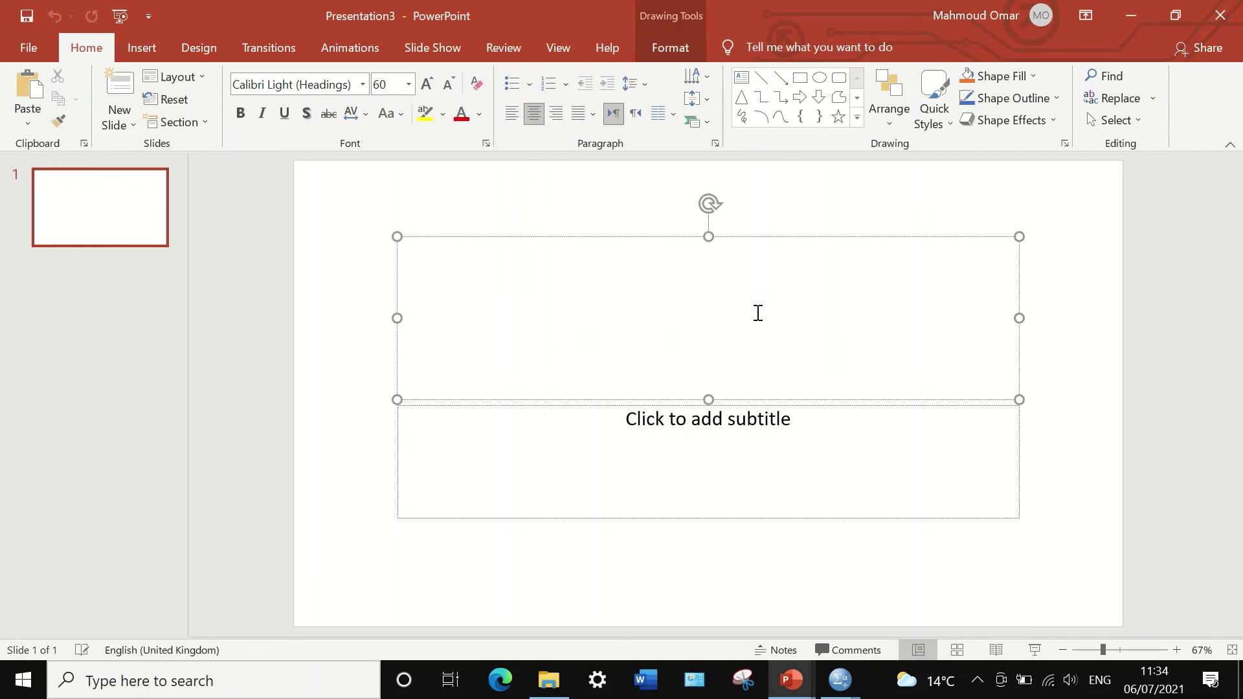
right_click(738, 282)
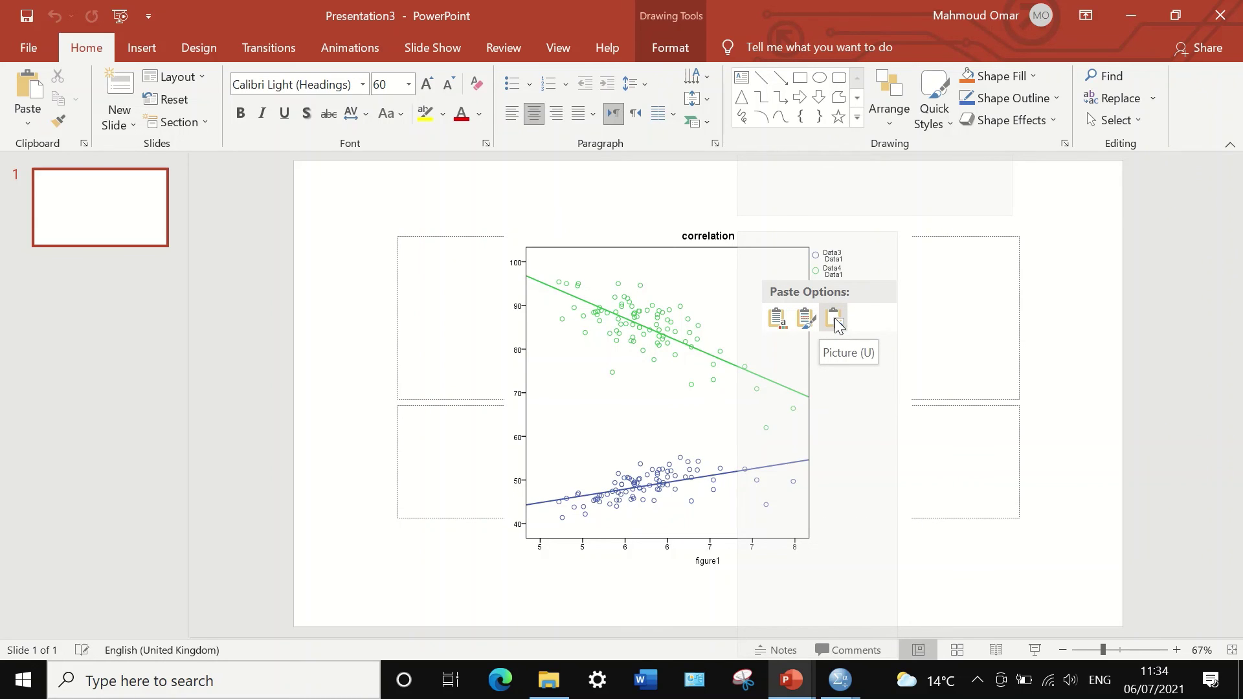
click(837, 322)
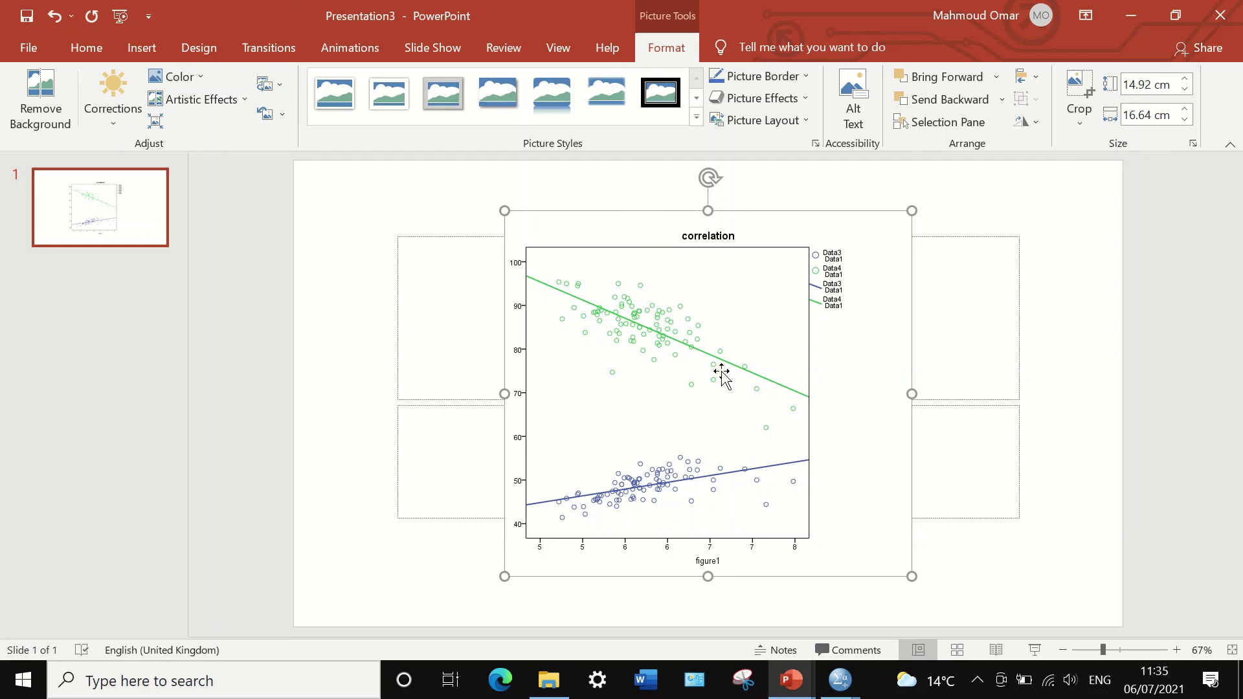
mouse_move(835, 680)
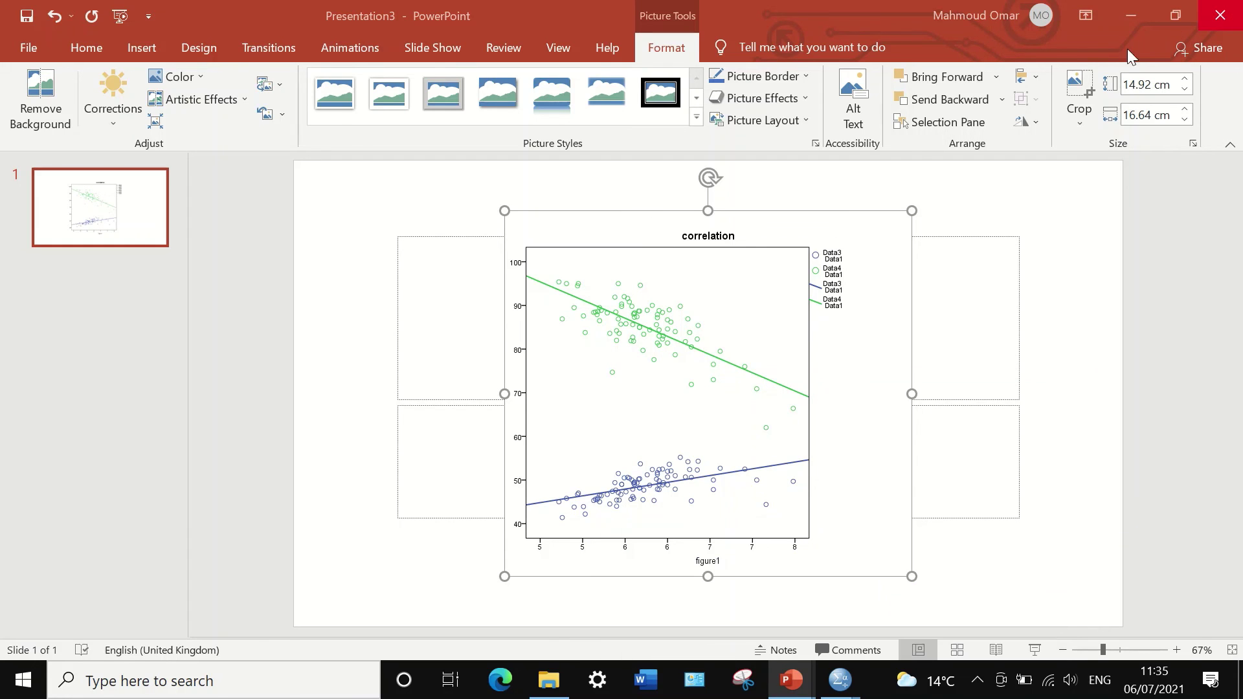
click(1220, 15)
click(709, 445)
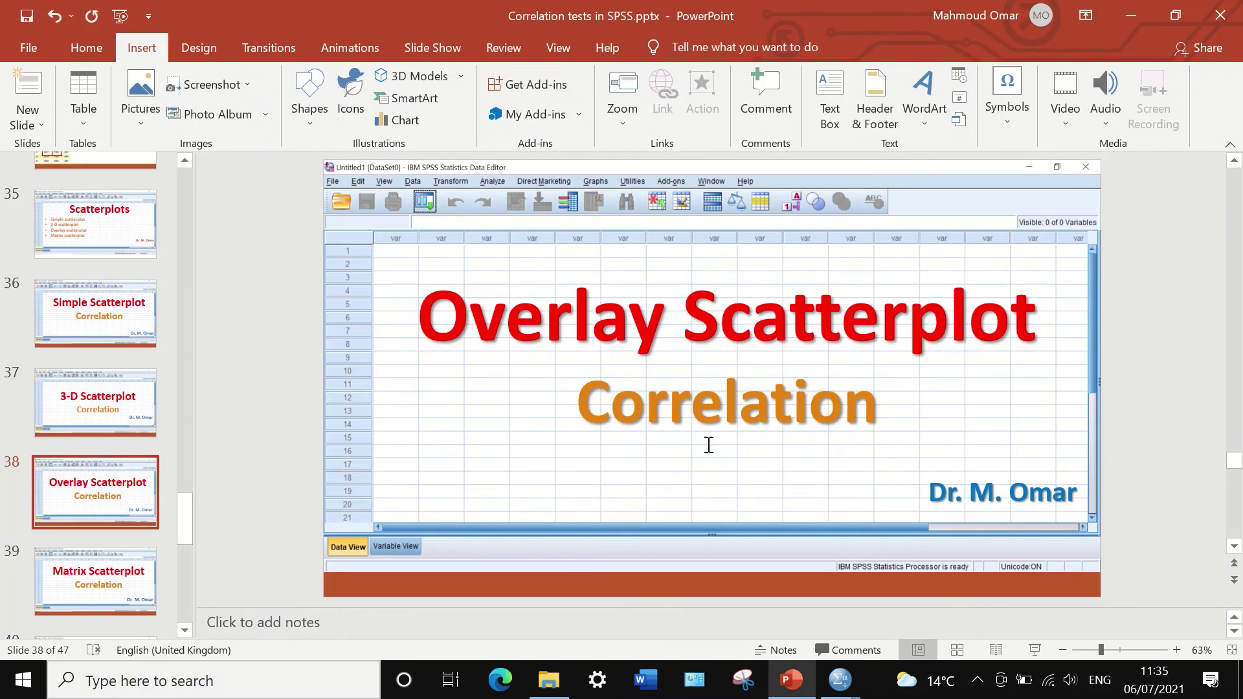